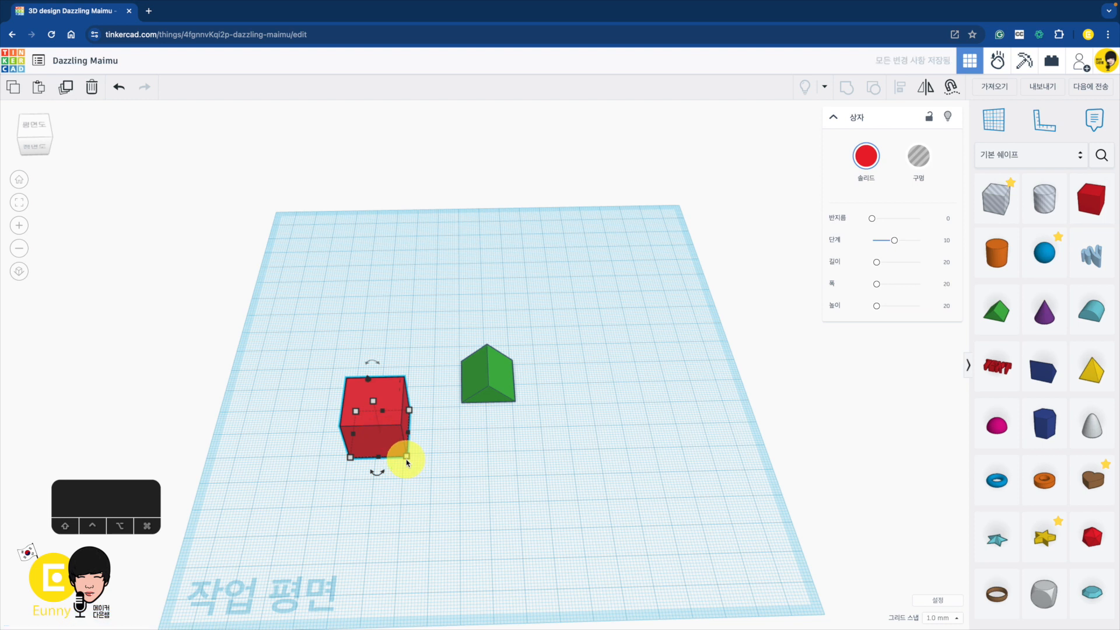
Step: Stretch and flatten the red box into a plank 80 mm long and about 1 mm thick
left_click_drag(408, 459, 691, 452)
left_click_drag(521, 397, 521, 430)
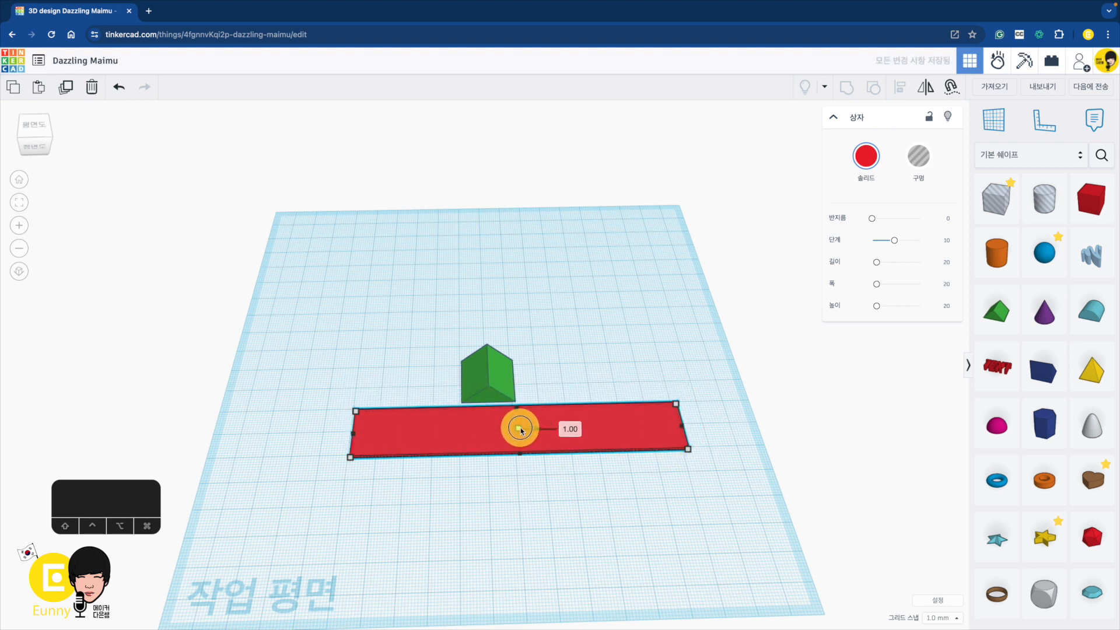
left_click_drag(687, 455, 688, 454)
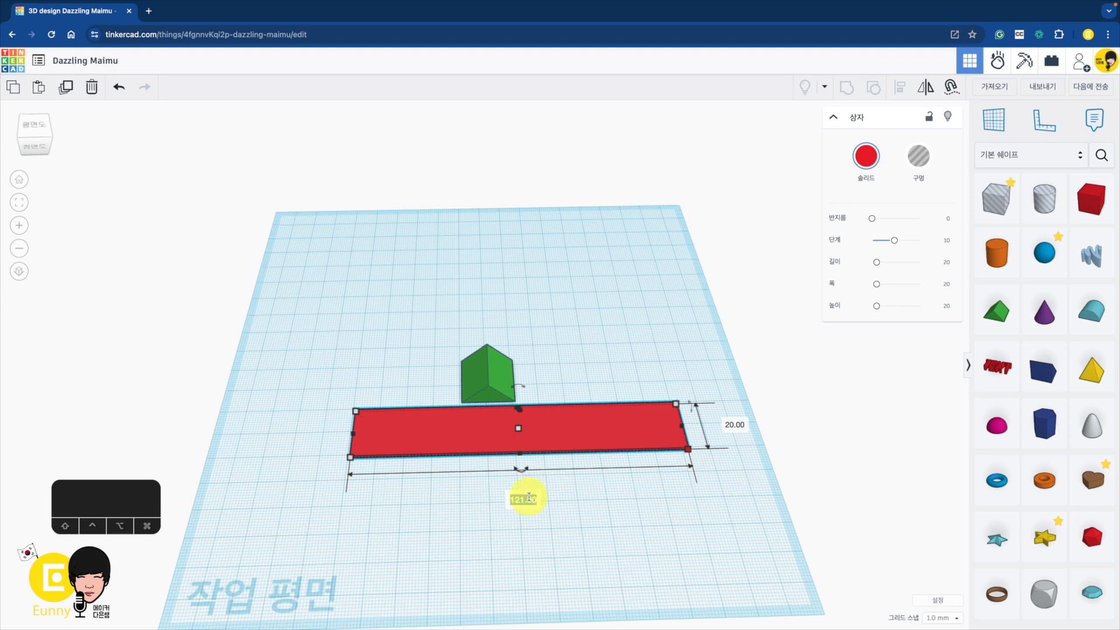
type("80")
key("Return")
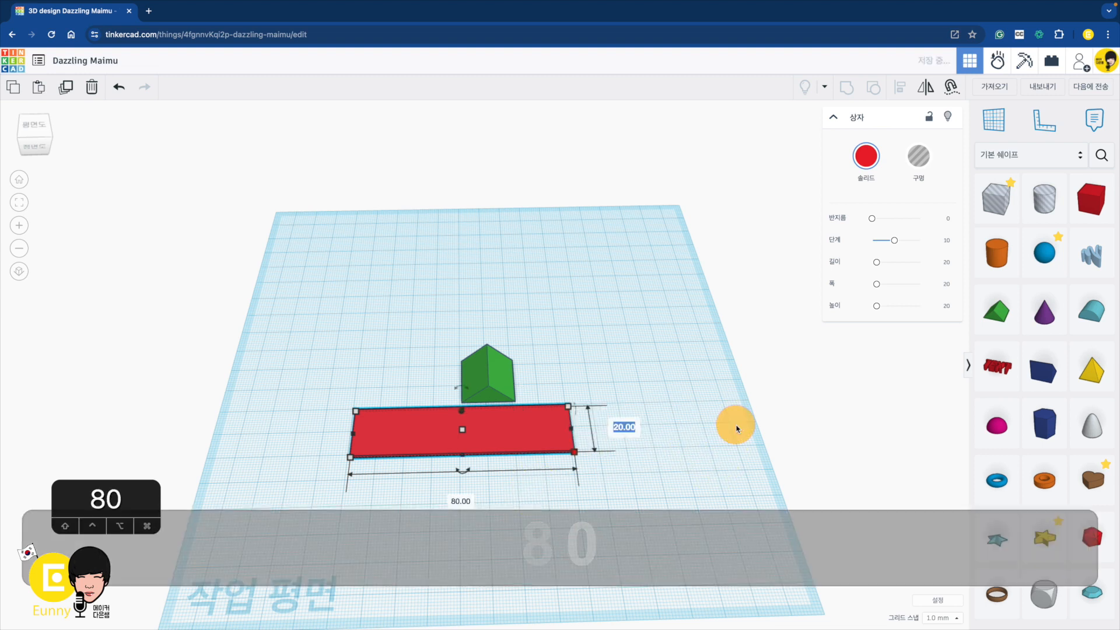
Step: Raise the red plank 10 mm above the workplane and move it over the green roof shape
right_click_drag(676, 373, 418, 377)
left_click(407, 365)
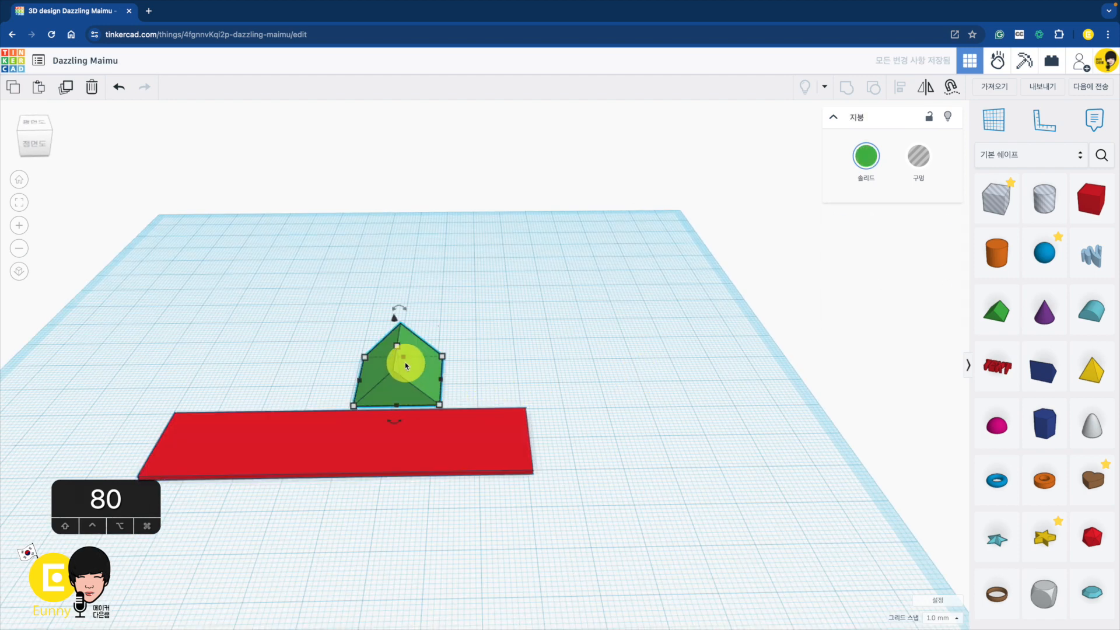
right_click_drag(383, 340, 394, 373)
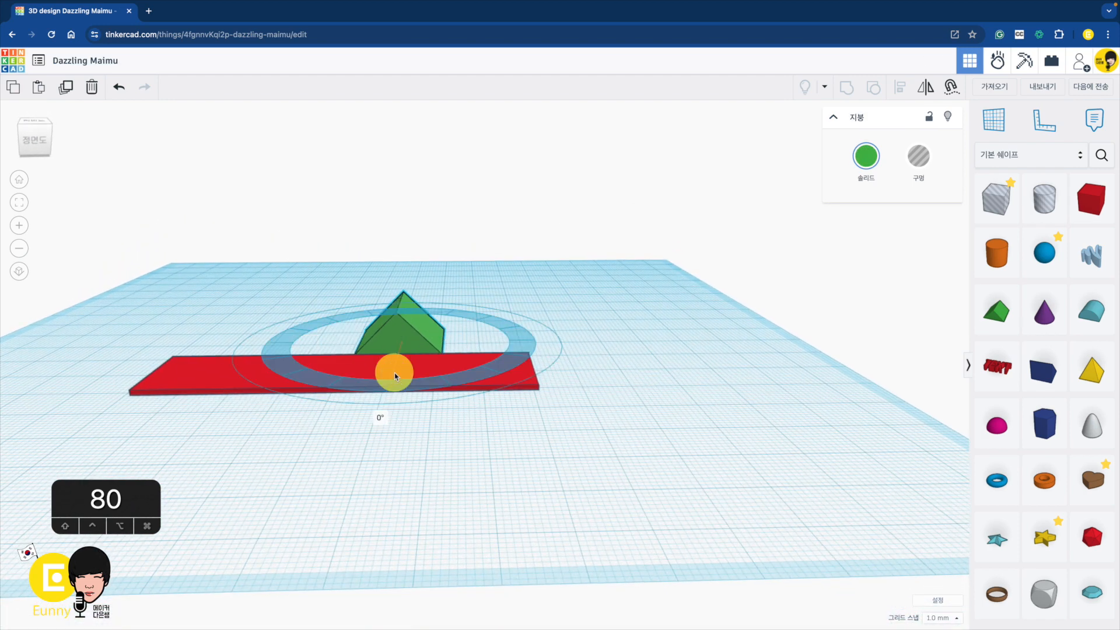
right_click_drag(235, 412, 283, 409)
left_click(288, 402)
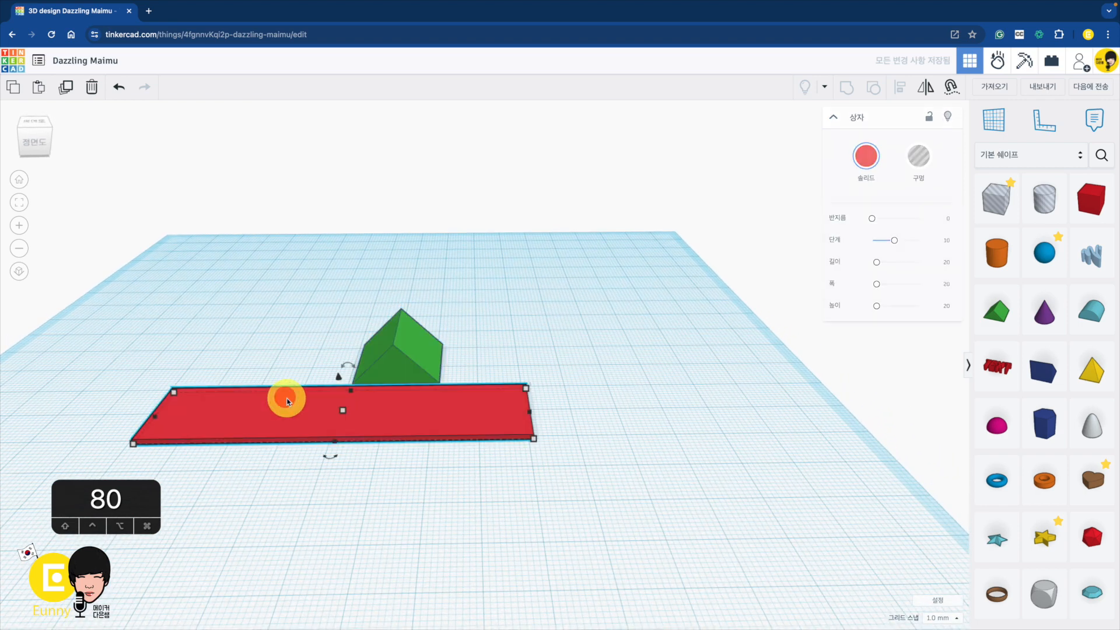
left_click_drag(339, 380, 338, 336)
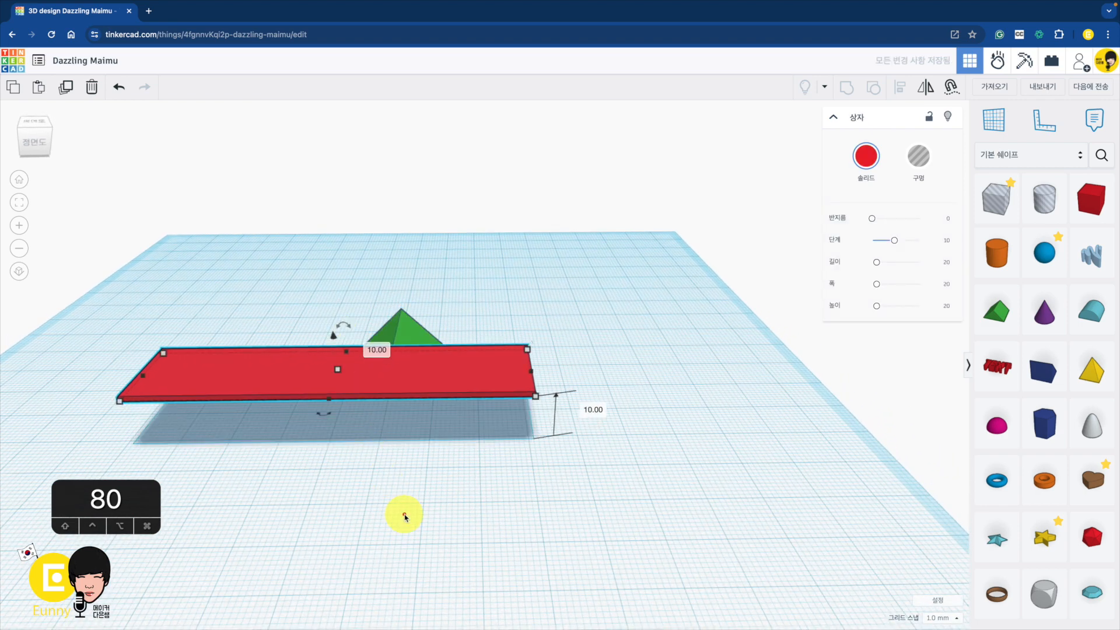
right_click_drag(405, 517, 435, 371)
left_click_drag(435, 370, 439, 380)
left_click(410, 467)
Step: Align the red plank and green roof on their centres in both length and width
left_click_drag(292, 291, 427, 435)
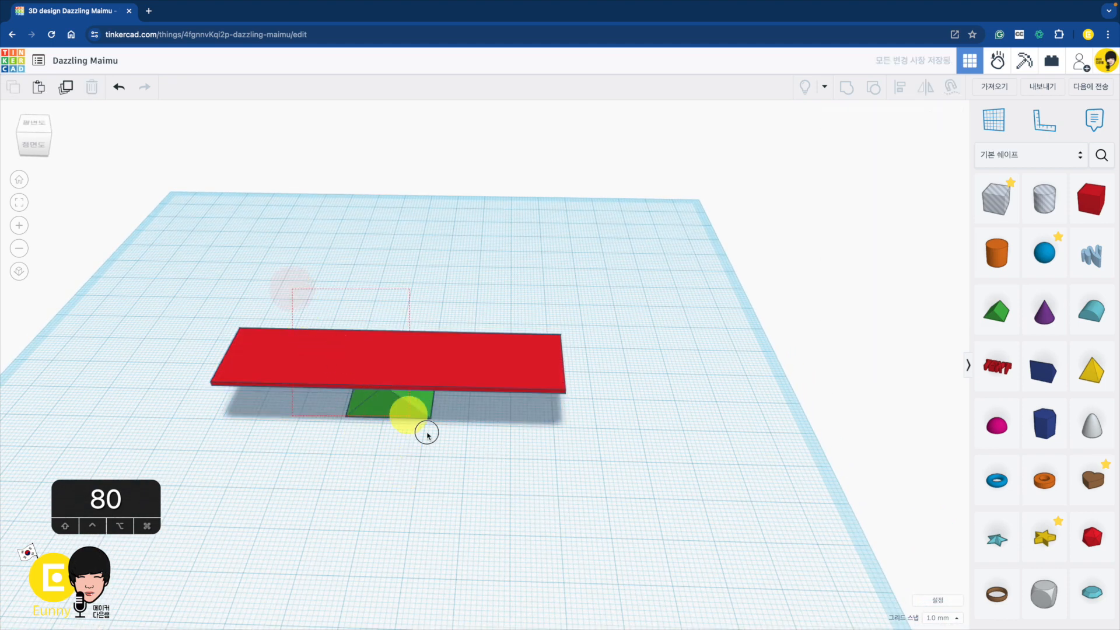
left_click_drag(479, 475, 480, 476)
key("l")
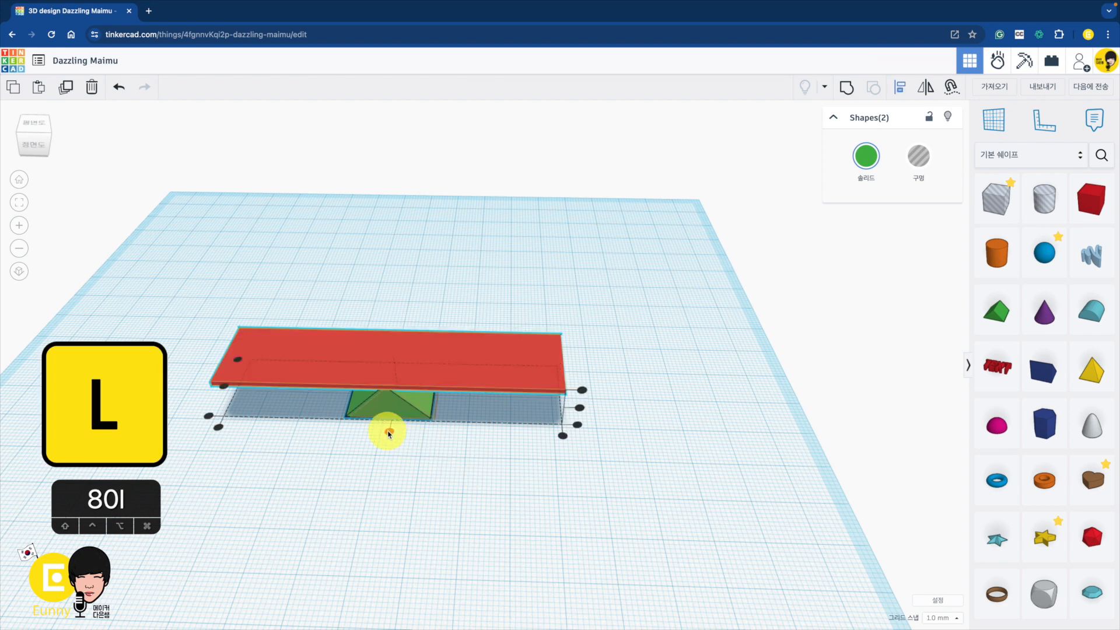
right_click_drag(394, 433, 423, 429)
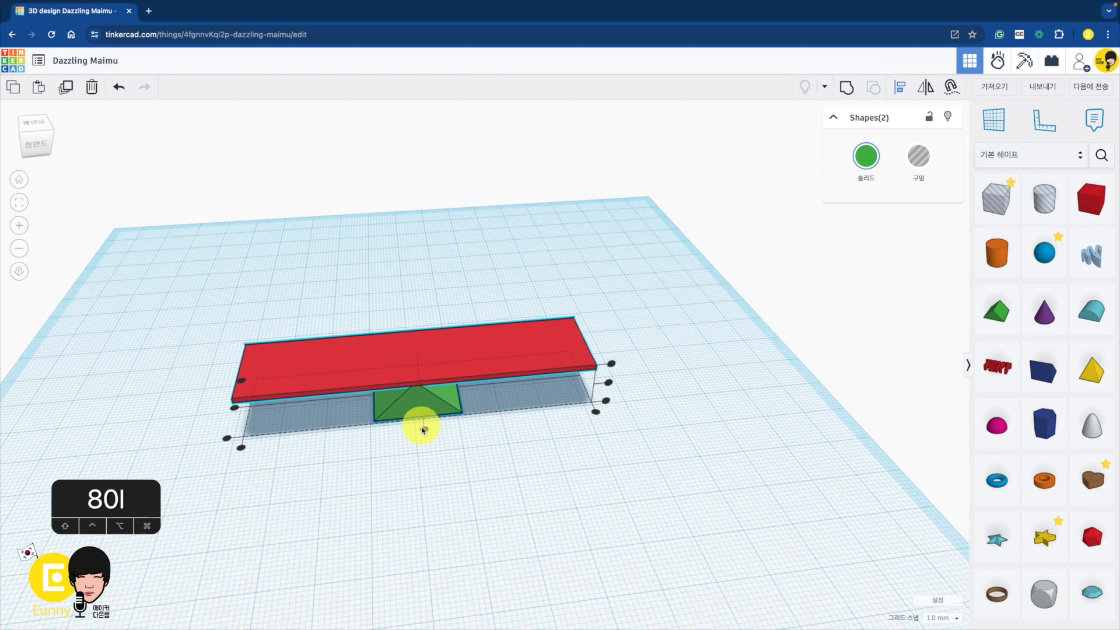
left_click(423, 431)
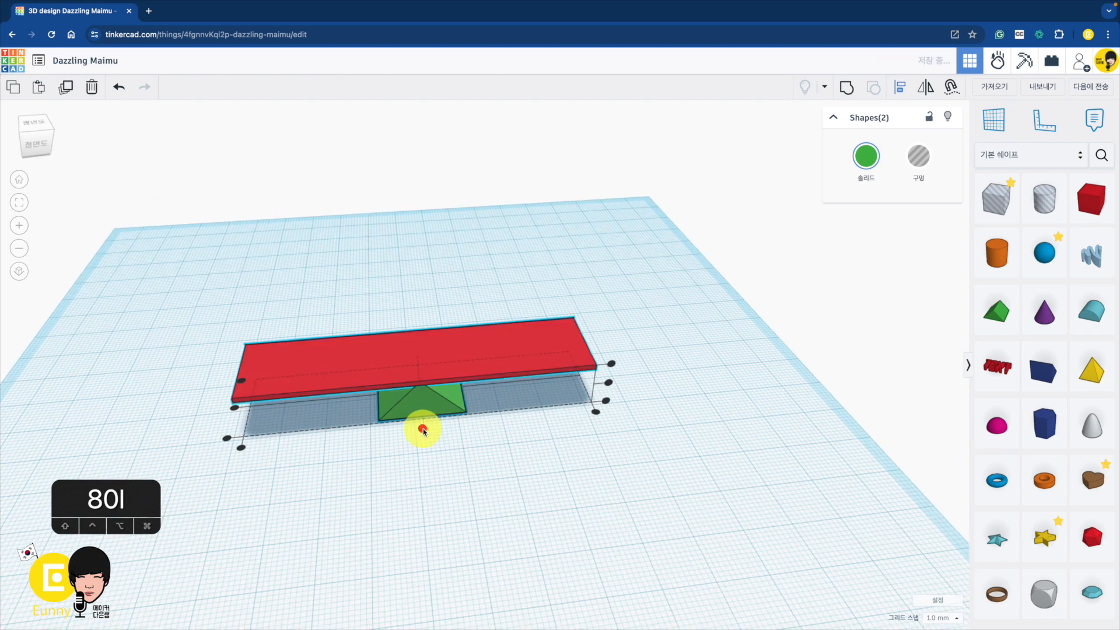
left_click(234, 408)
left_click(511, 503)
Step: Run the physics simulation of the level plank on the roof, and return to the 3D editor
right_click_drag(470, 508, 606, 494)
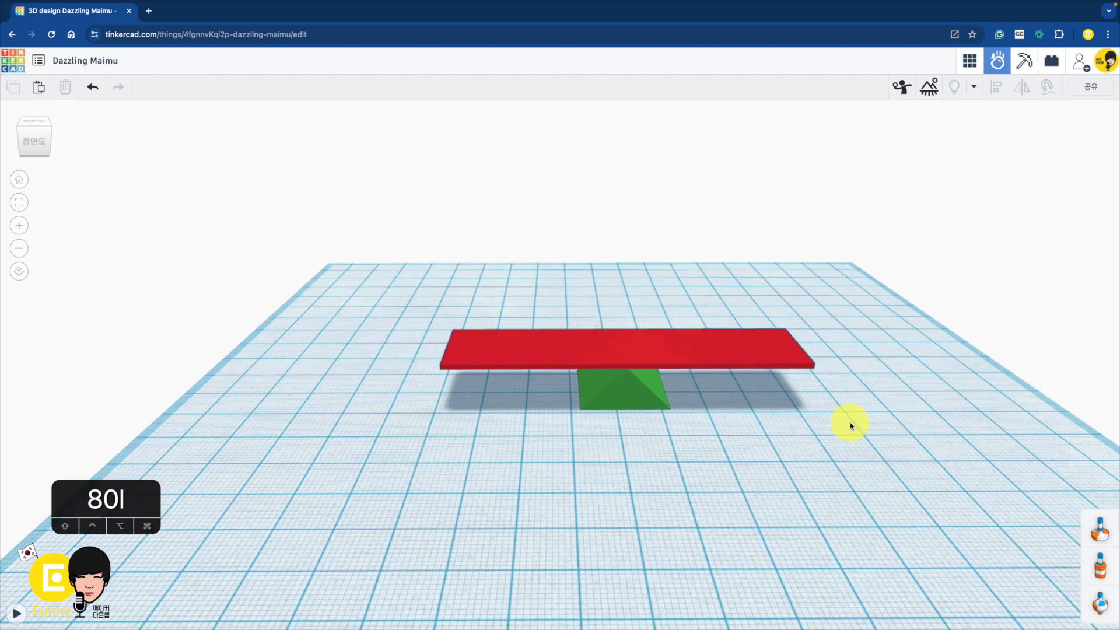
middle_click_drag(850, 426, 792, 380)
key("space")
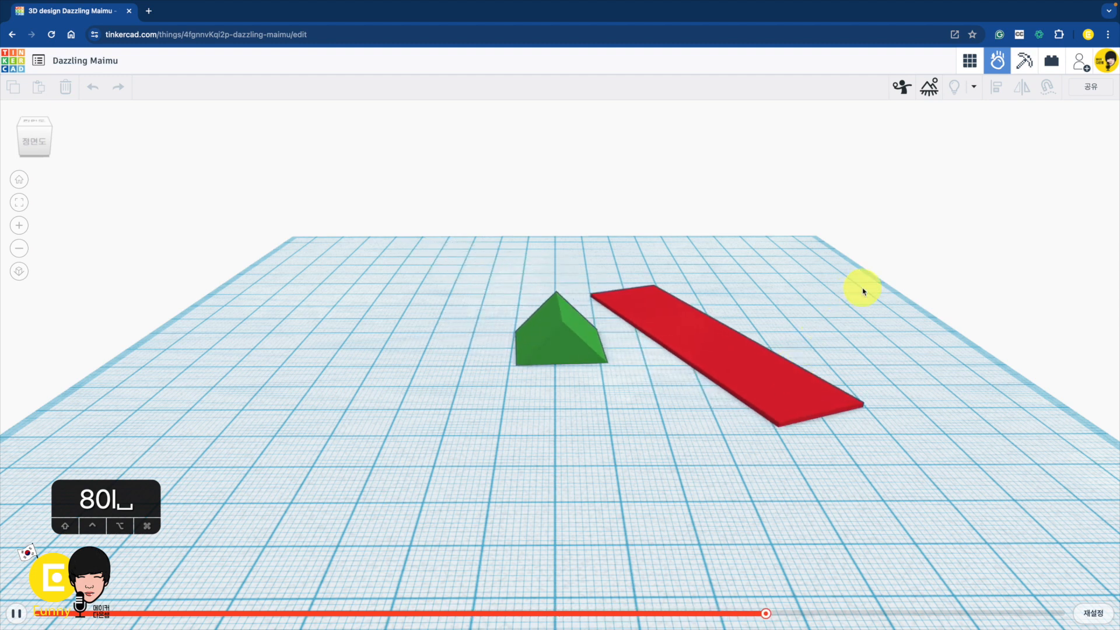
left_click(968, 61)
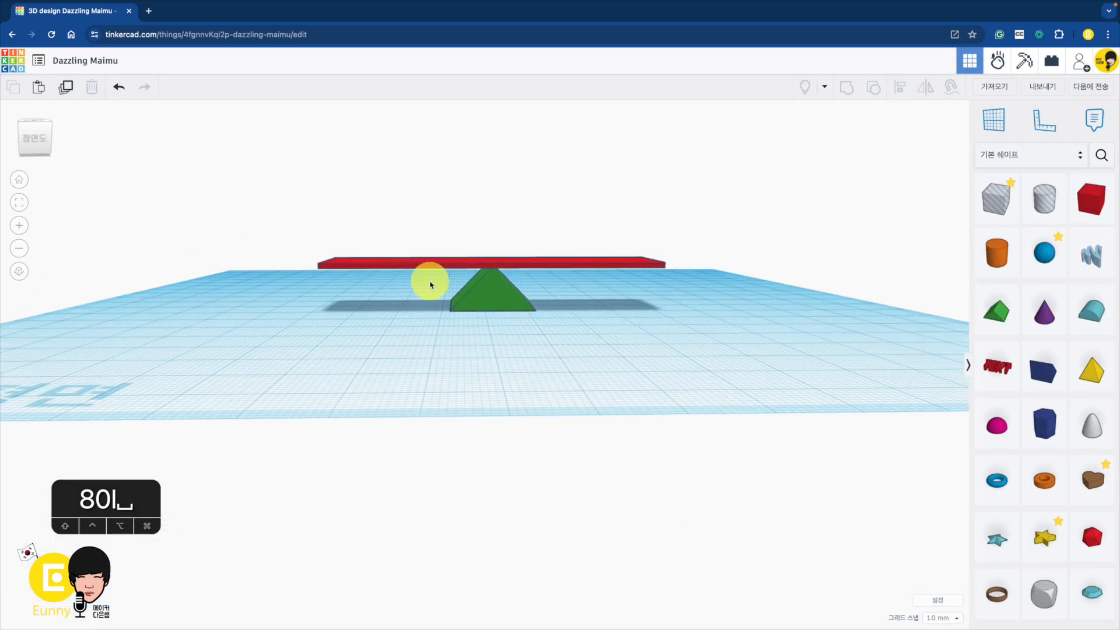
Step: Place a box on the plank's left end and resize it into a thin end wall about 6 mm high
right_click_drag(430, 285, 420, 328)
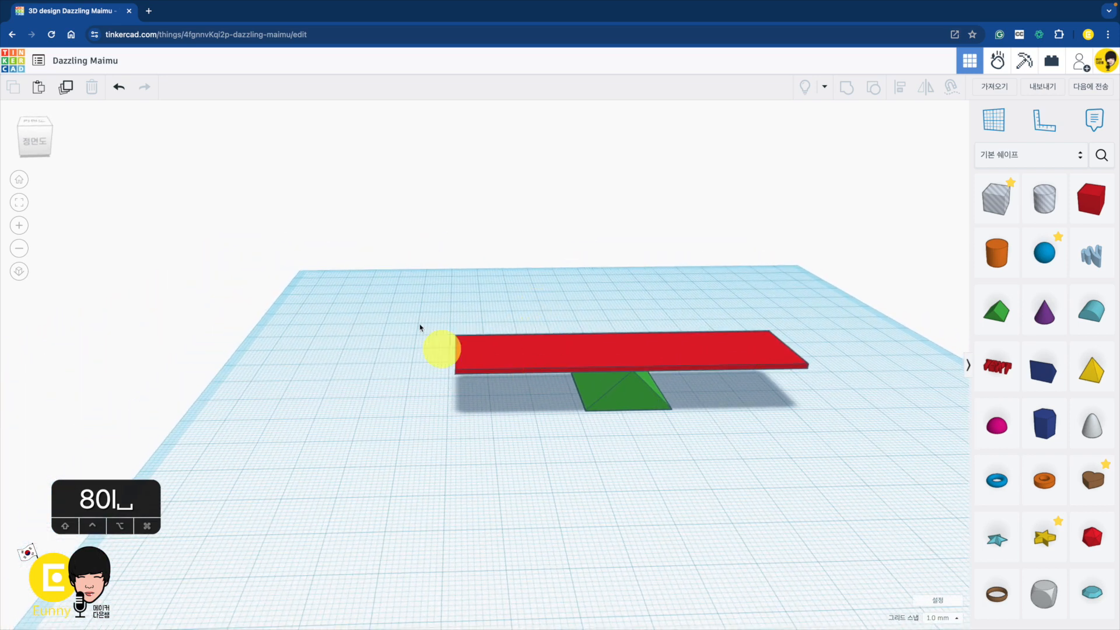
right_click_drag(578, 352, 544, 328)
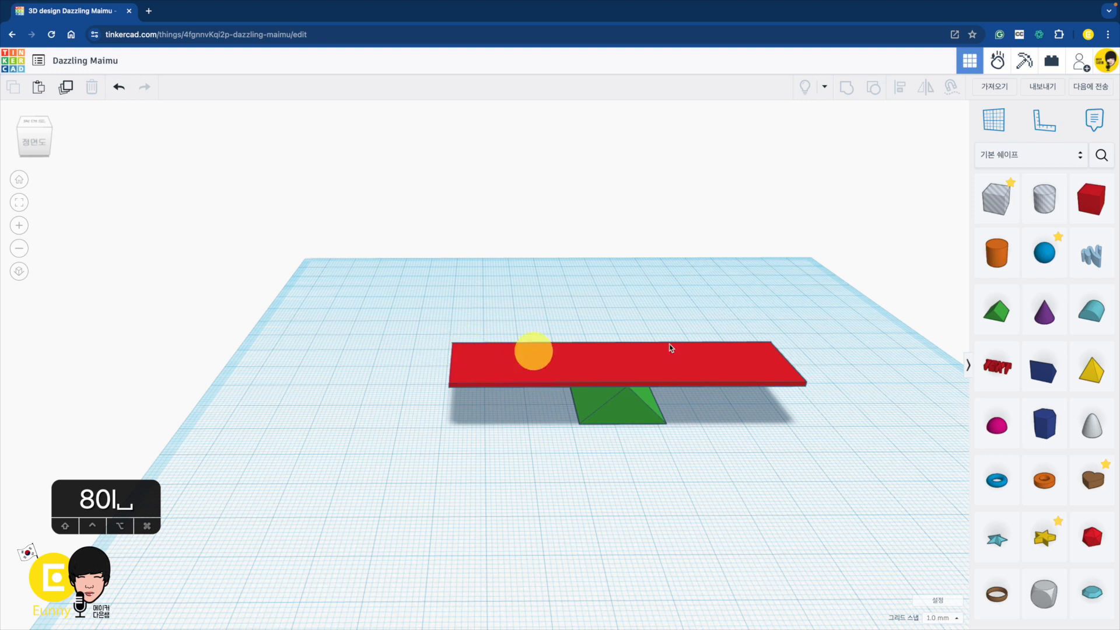
left_click(1094, 202)
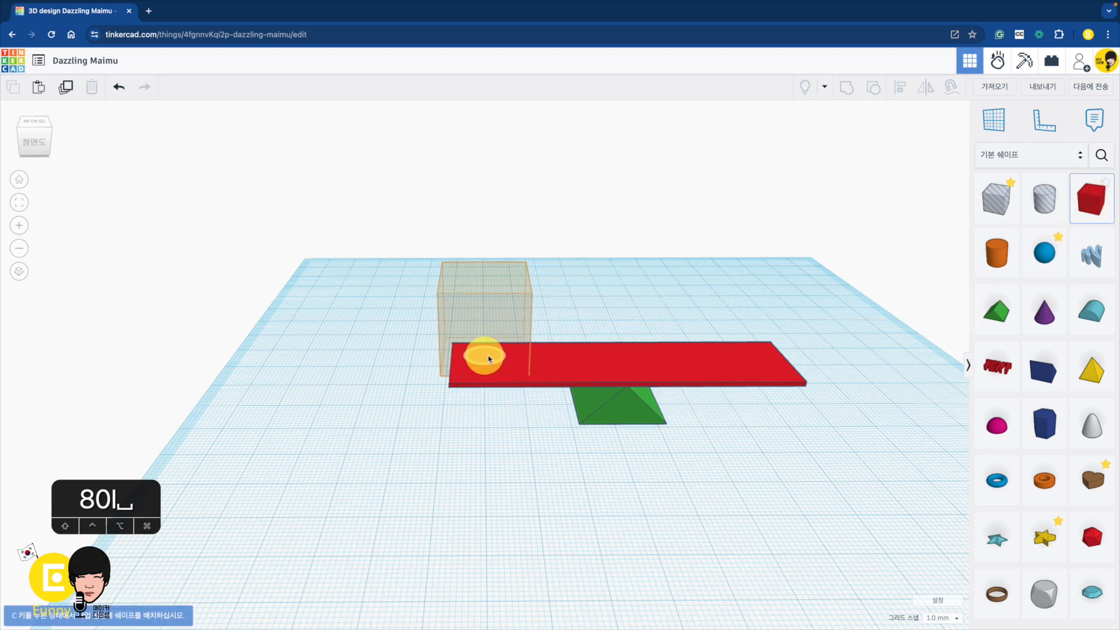
left_click(494, 365)
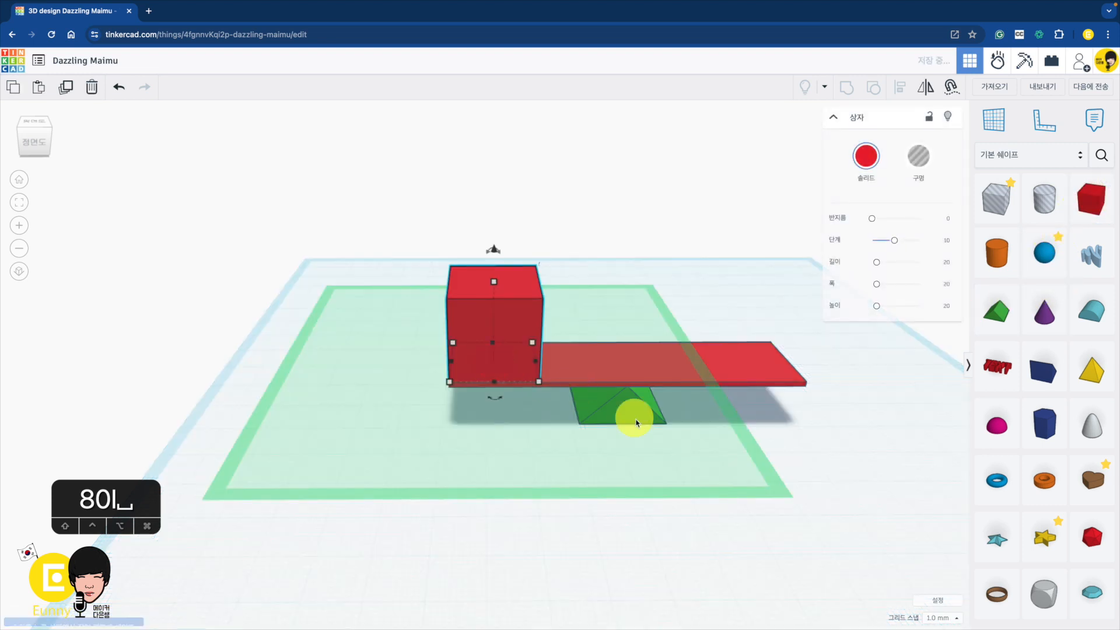
left_click_drag(536, 363, 460, 349)
left_click_drag(456, 285, 459, 340)
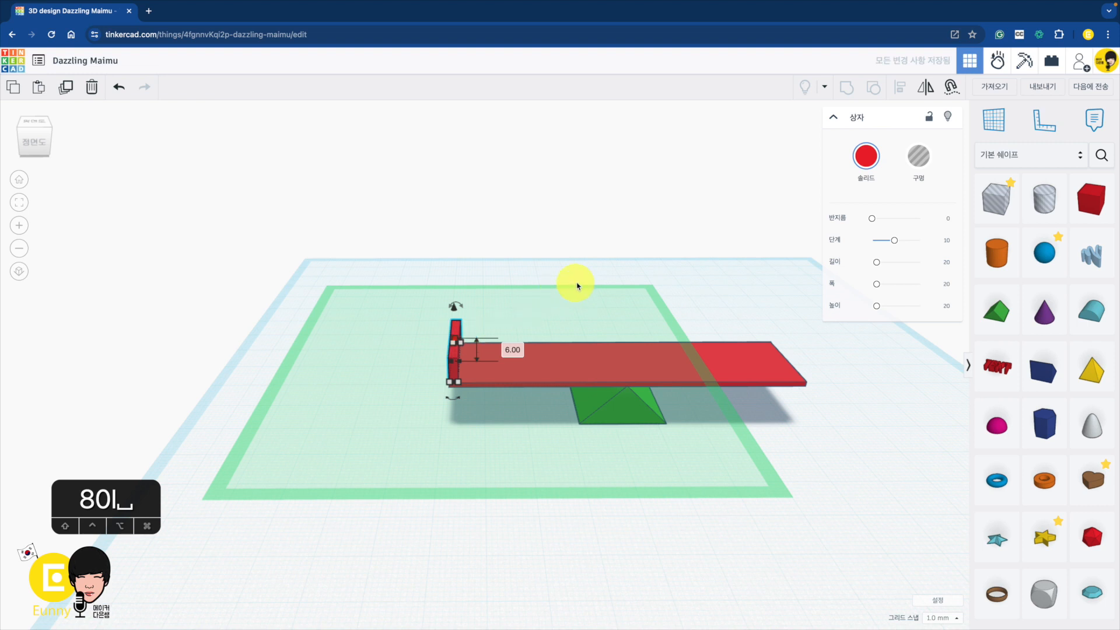
Step: Group the end wall and the red plank into one shape
left_click(497, 292)
left_click_drag(403, 336, 492, 420)
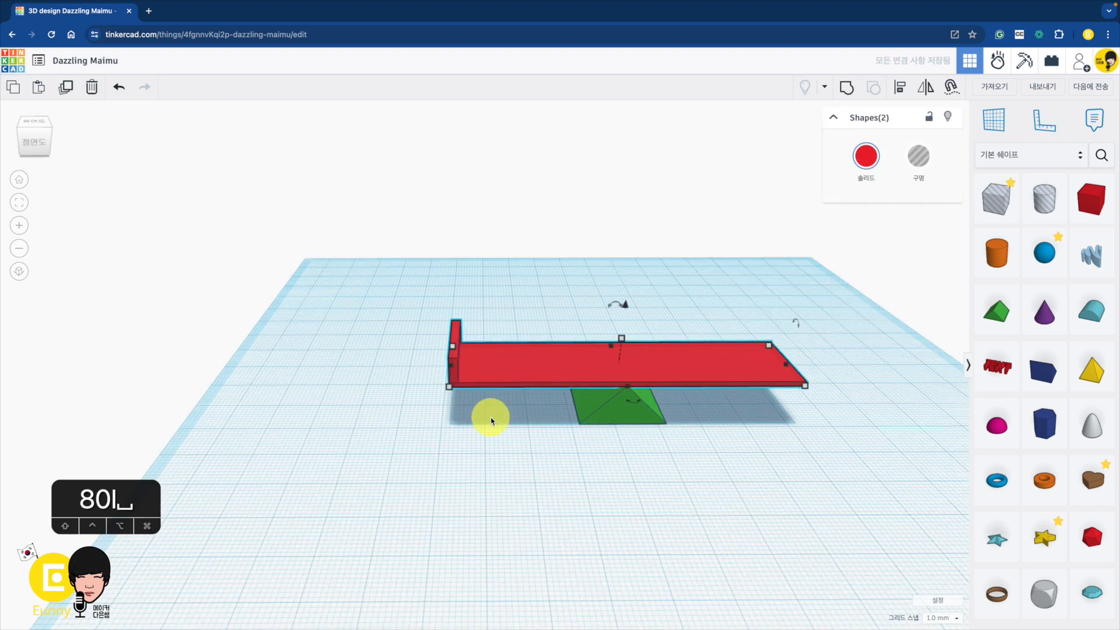
left_click(850, 93)
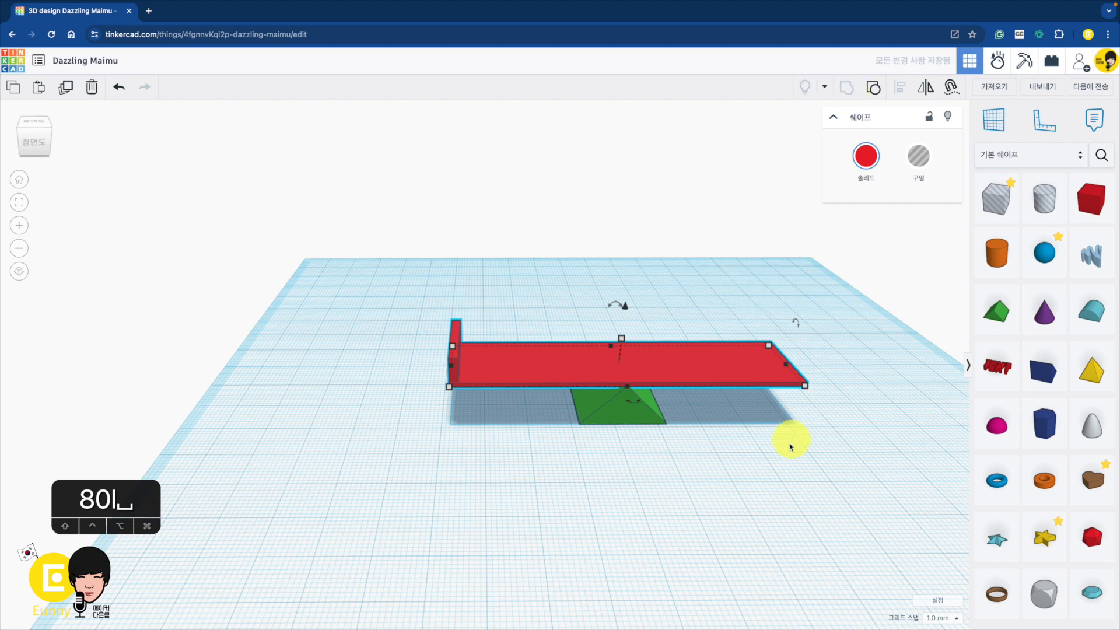
right_click_drag(788, 450, 441, 290)
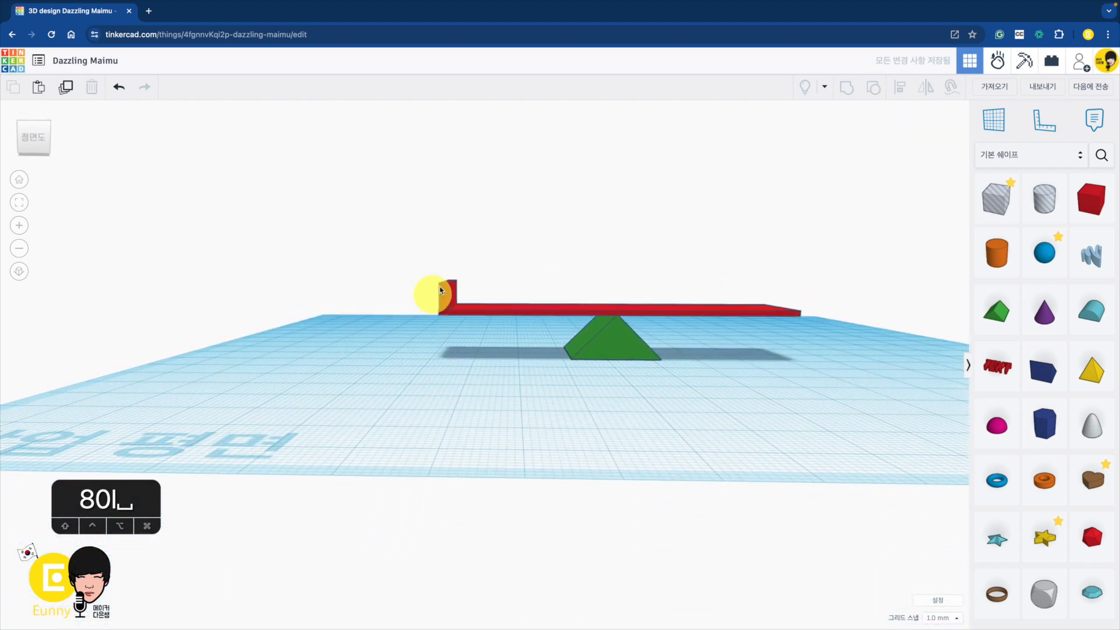
Step: Simulate how the level plank with its end wall moves on the roof, and return to 3D editing
left_click(999, 65)
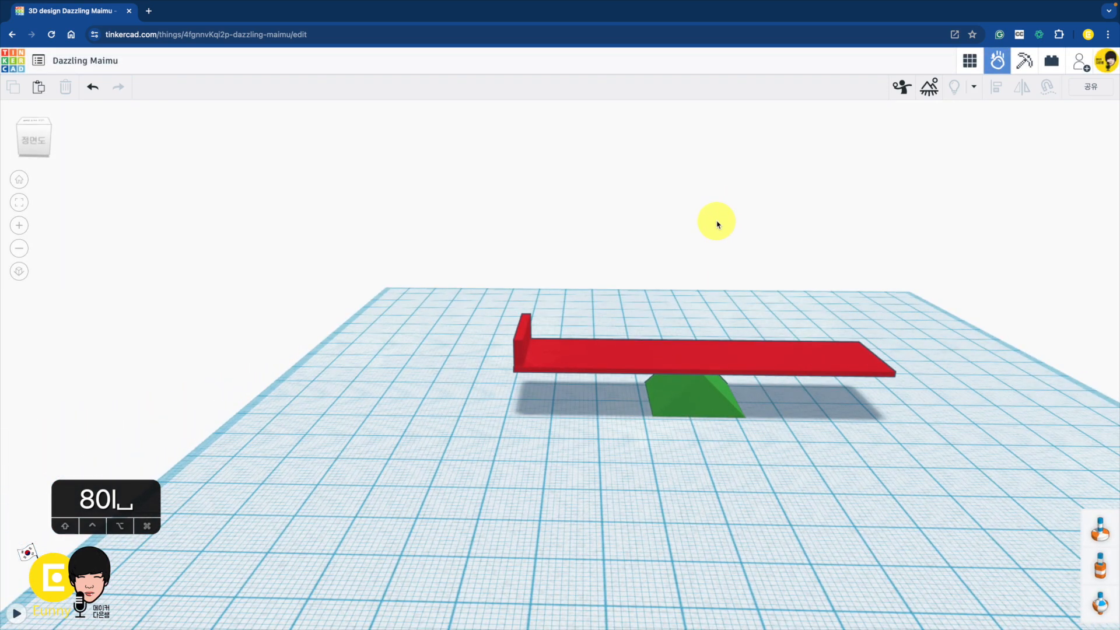
key("space")
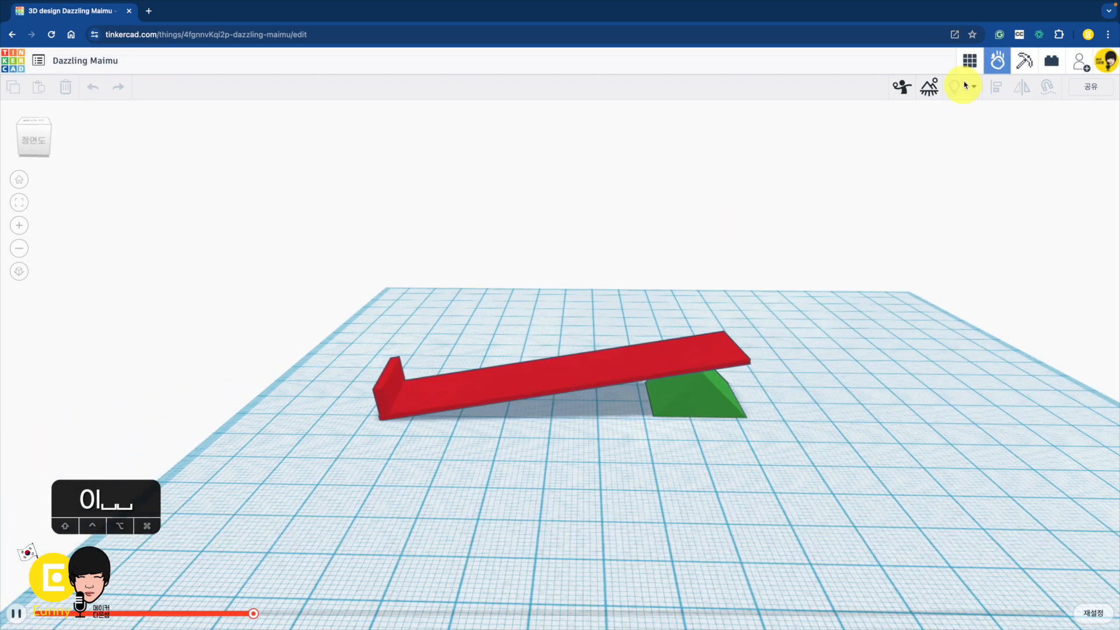
left_click(970, 61)
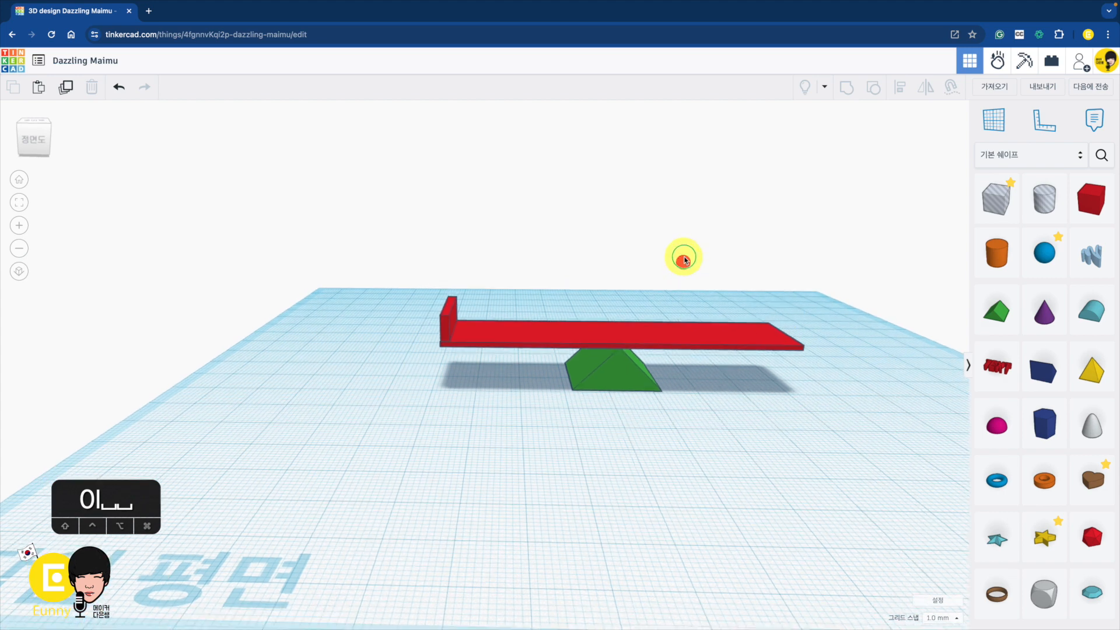
Step: Tilt the grouped plank over the green roof so that its walled end rests on the workplane
middle_click_drag(683, 260, 591, 245)
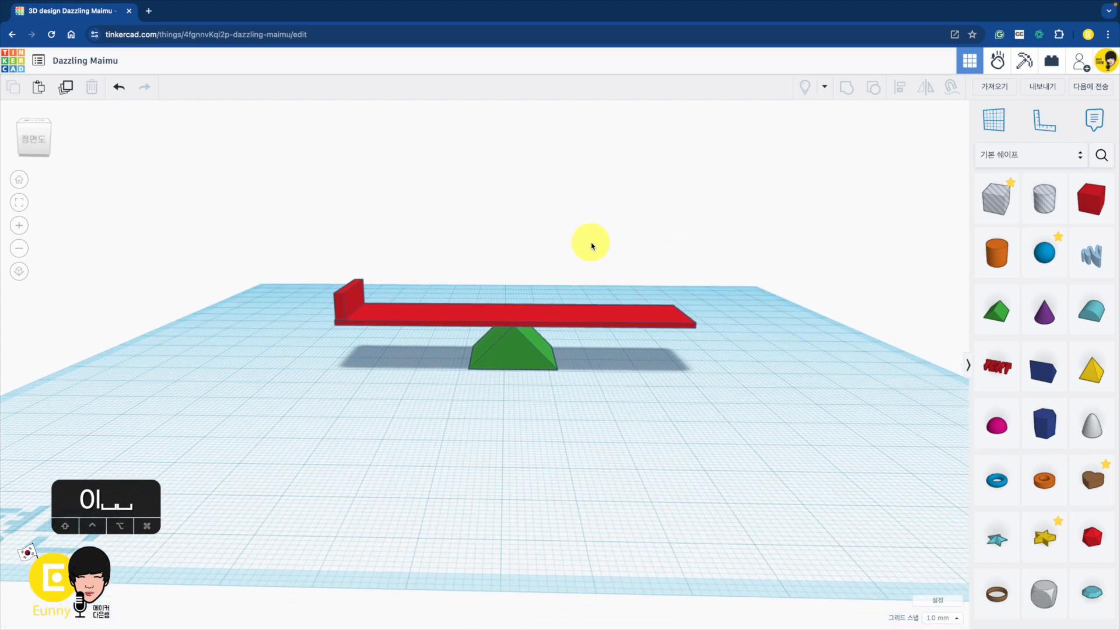
left_click(488, 313)
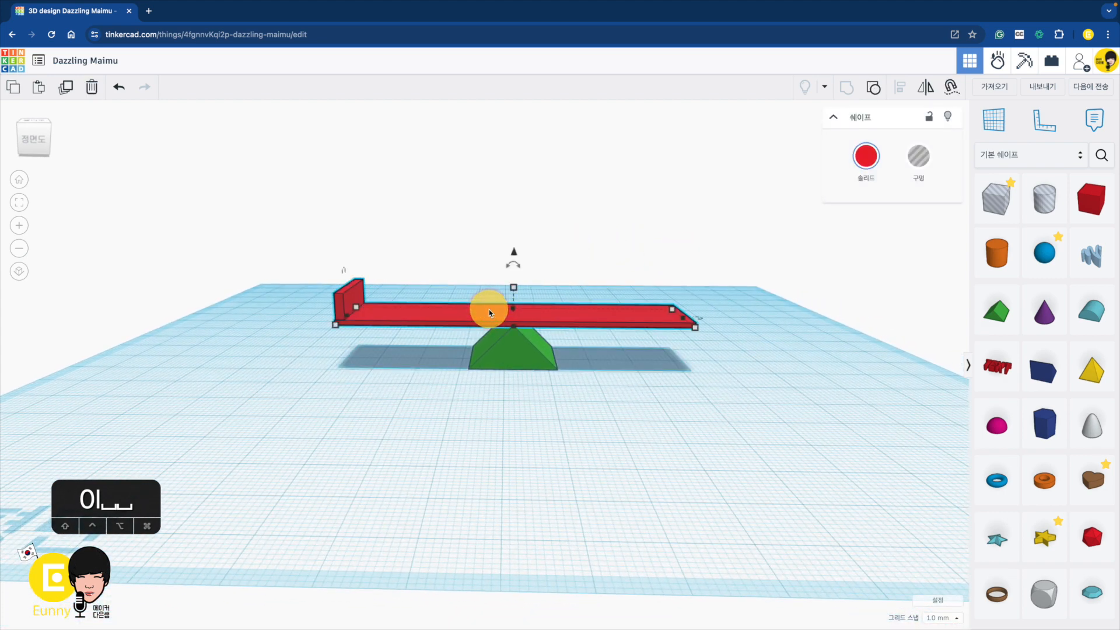
left_click_drag(513, 263, 470, 153)
mouse_move(370, 500)
right_mouse_down()
mouse_move(385, 457)
mouse_move(385, 499)
right_mouse_up()
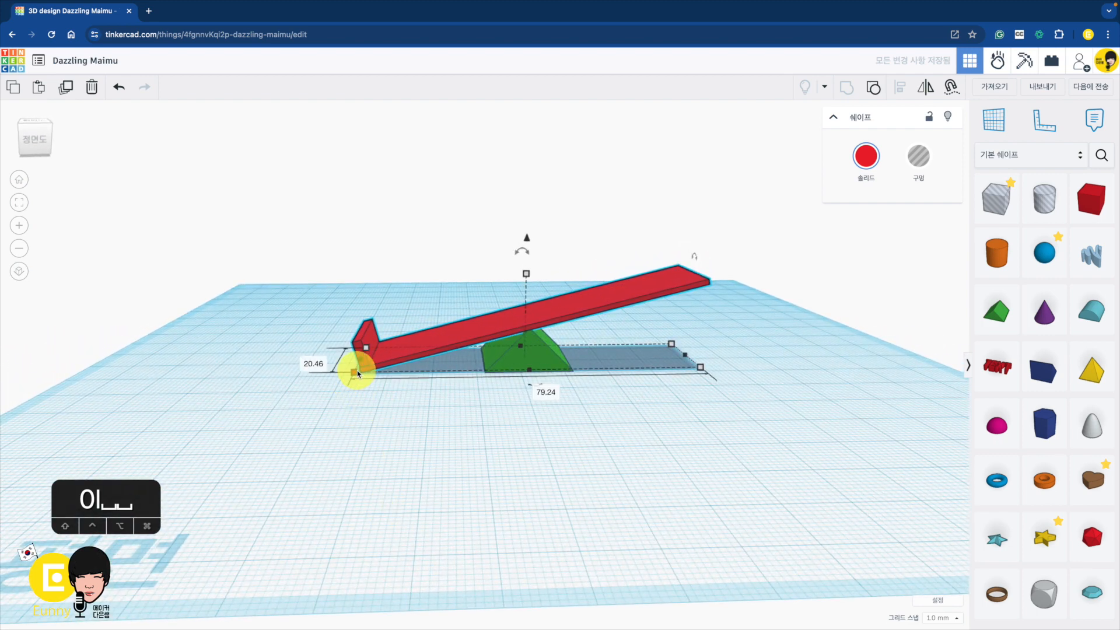
right_click_drag(413, 345, 519, 302)
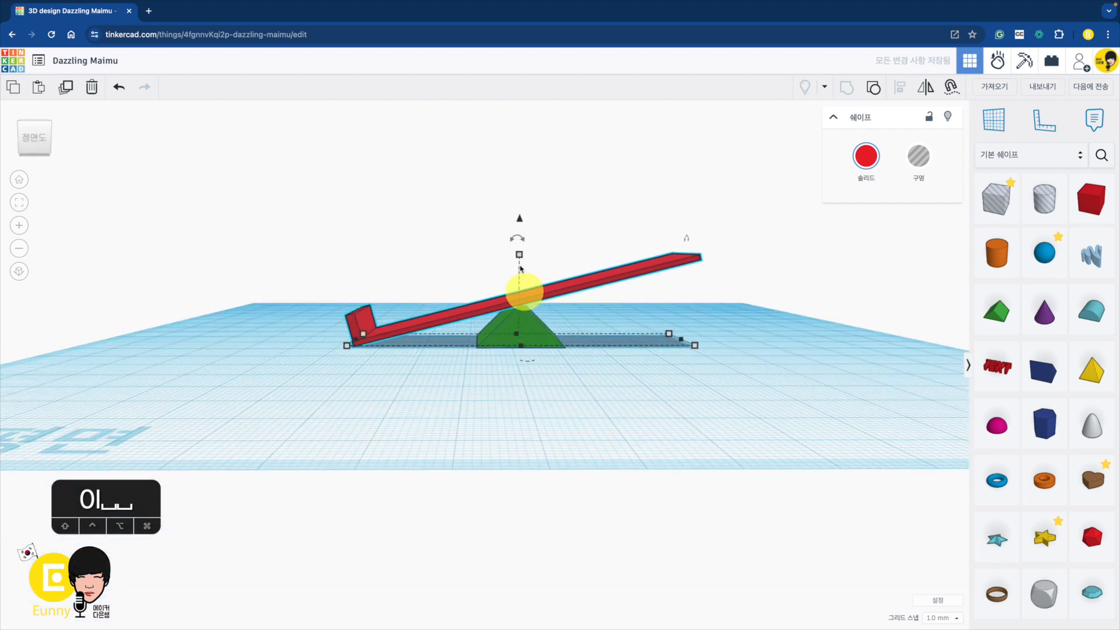
left_click_drag(523, 241, 511, 200)
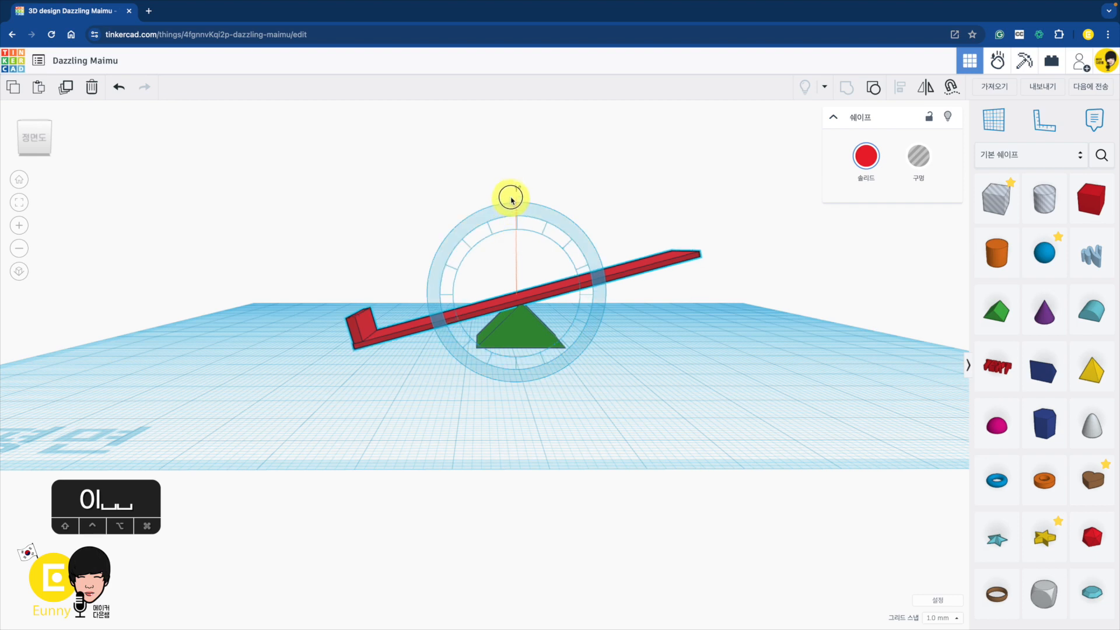
left_click(548, 391)
right_click_drag(561, 391, 512, 402)
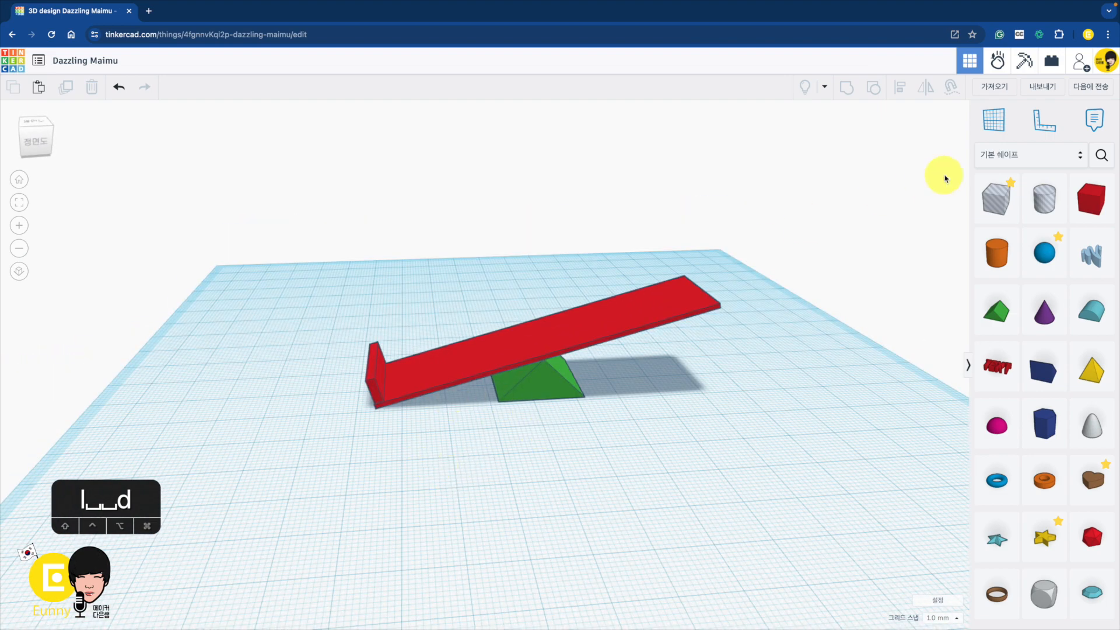
Step: Run the physics simulation with the tilted plank, and return to the 3D editor
left_click(998, 63)
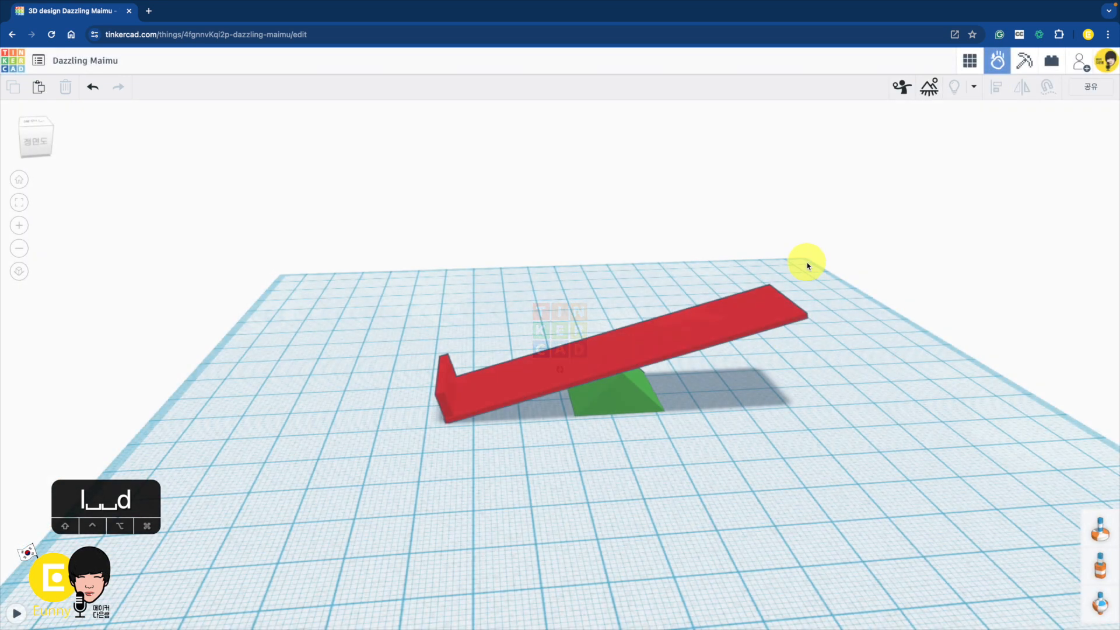
key("space")
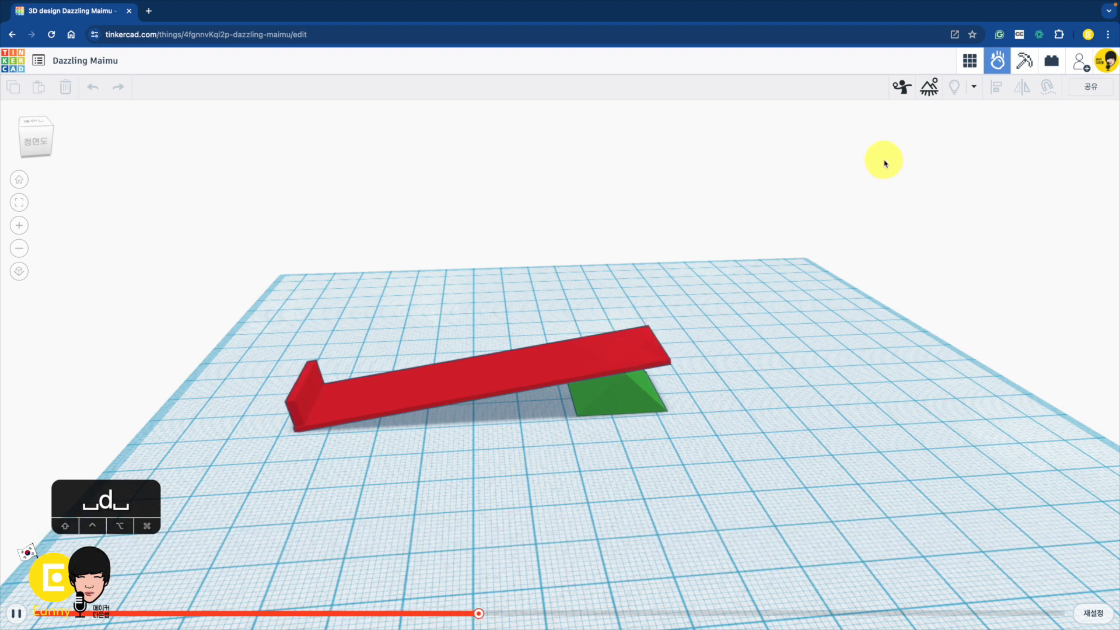
left_click(970, 62)
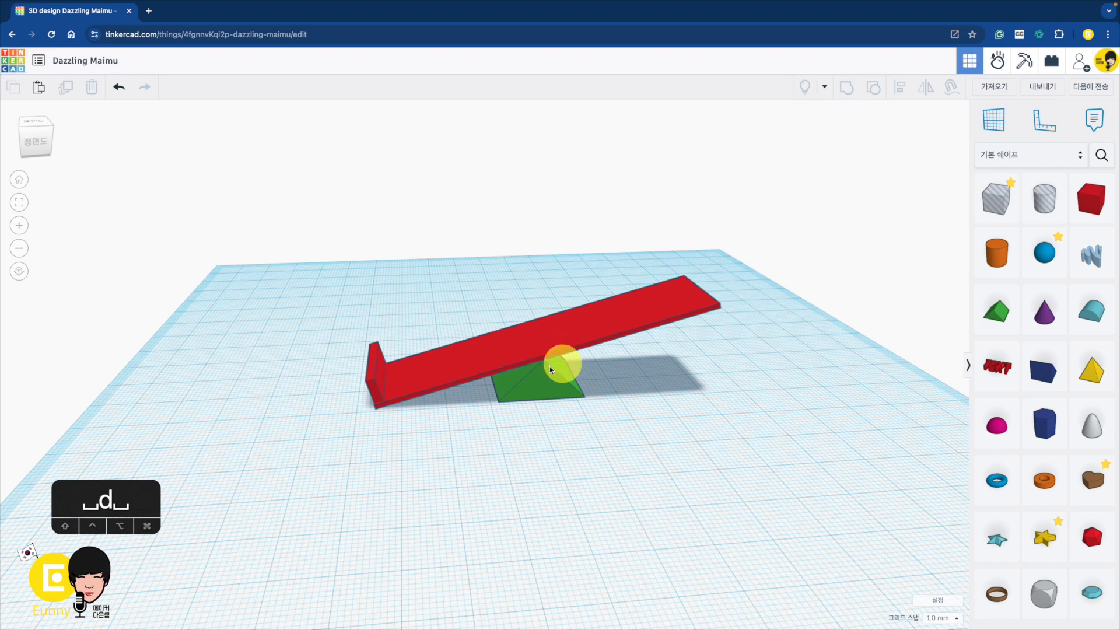
right_click_drag(565, 374, 630, 373)
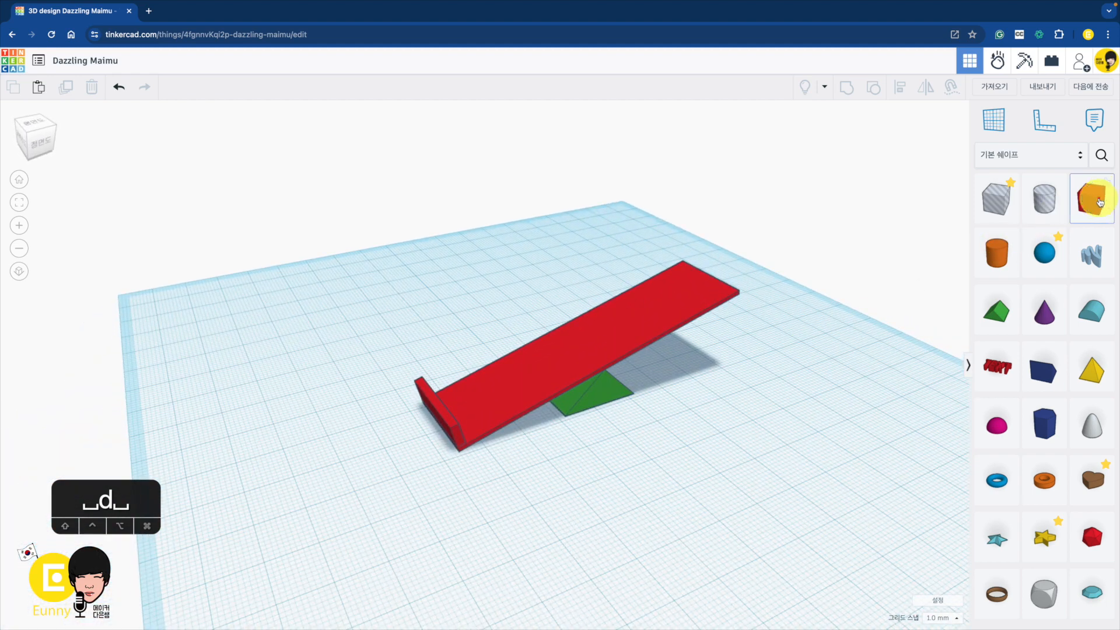
Step: Add a low 20 mm square box against the plank's walled end and color it brown
left_click_drag(1100, 202, 399, 445)
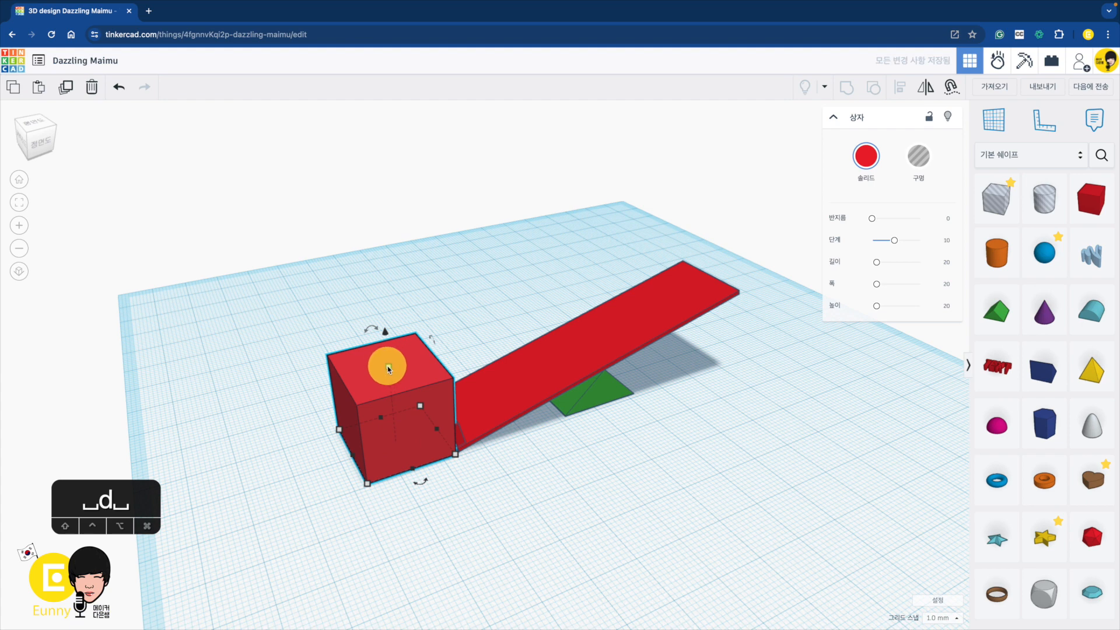
left_click_drag(388, 369, 395, 434)
left_click(513, 494)
right_click_drag(514, 494, 474, 485)
left_click(381, 422)
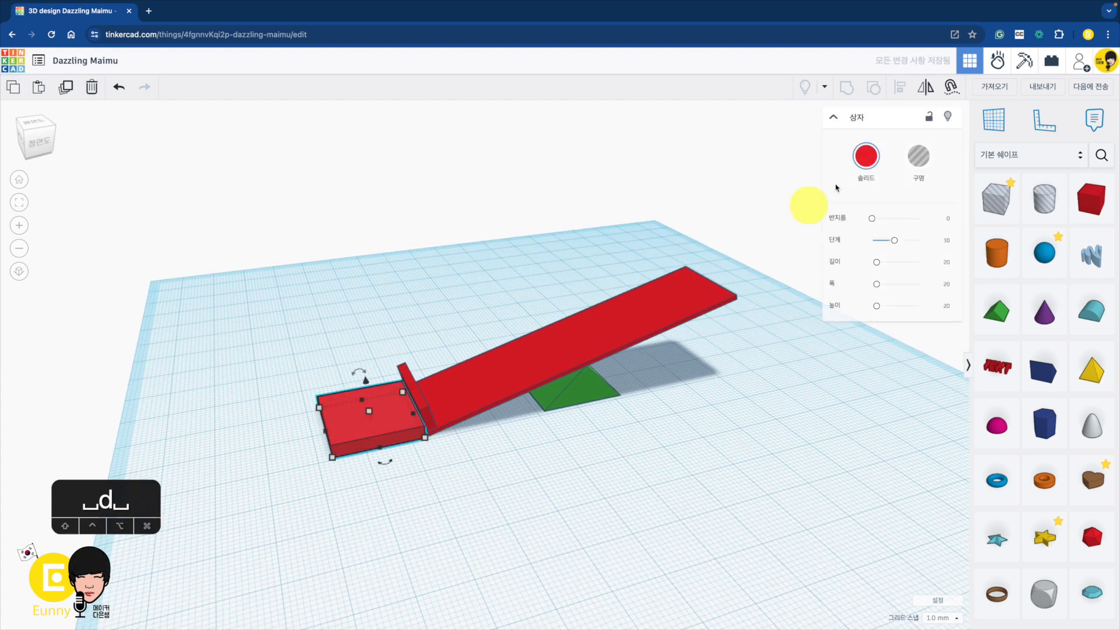
left_click(866, 155)
left_click(946, 274)
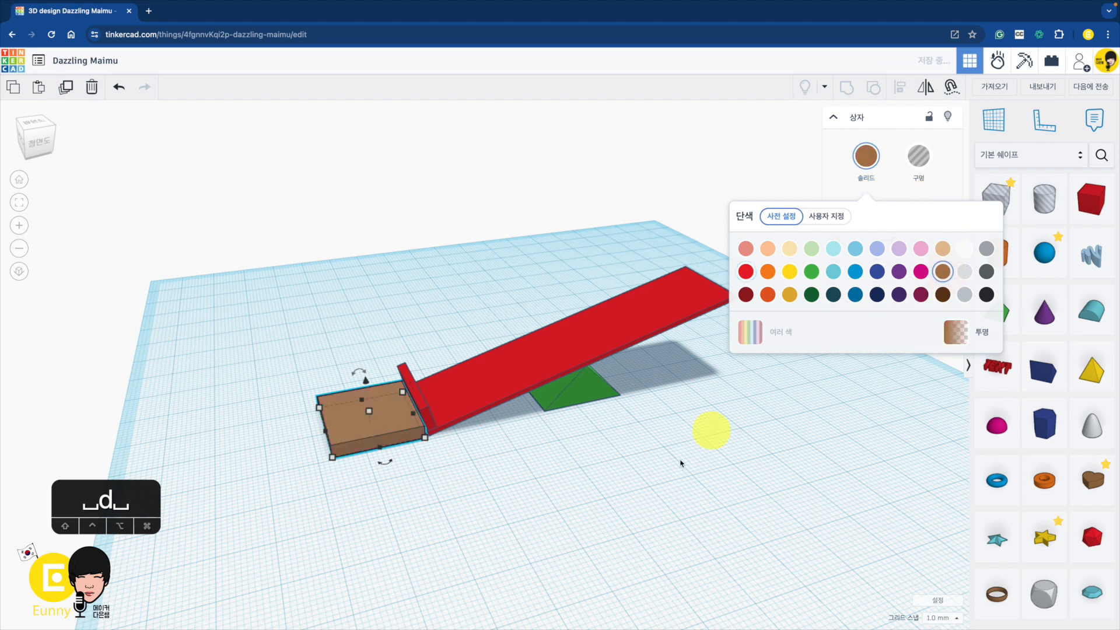
left_click(647, 469)
Step: Place a small white cube on the tilted plank beside its end wall
right_click_drag(654, 457, 606, 449)
middle_click_drag(606, 449, 647, 488)
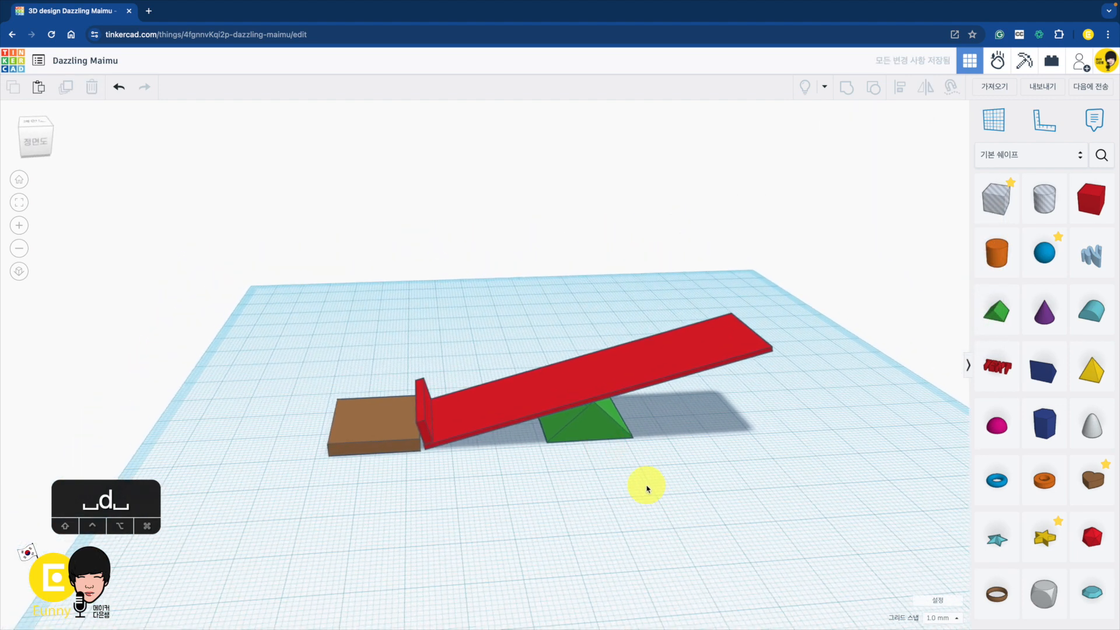
left_click(1091, 198)
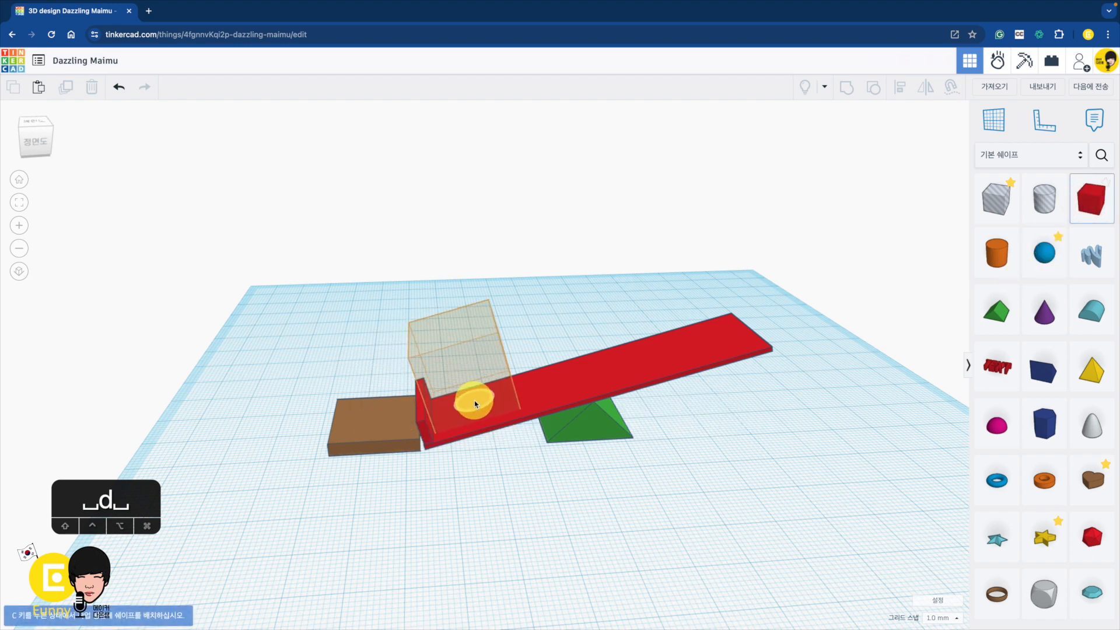
left_click(477, 406)
left_click_drag(454, 329, 457, 396, "shift")
left_click(864, 158)
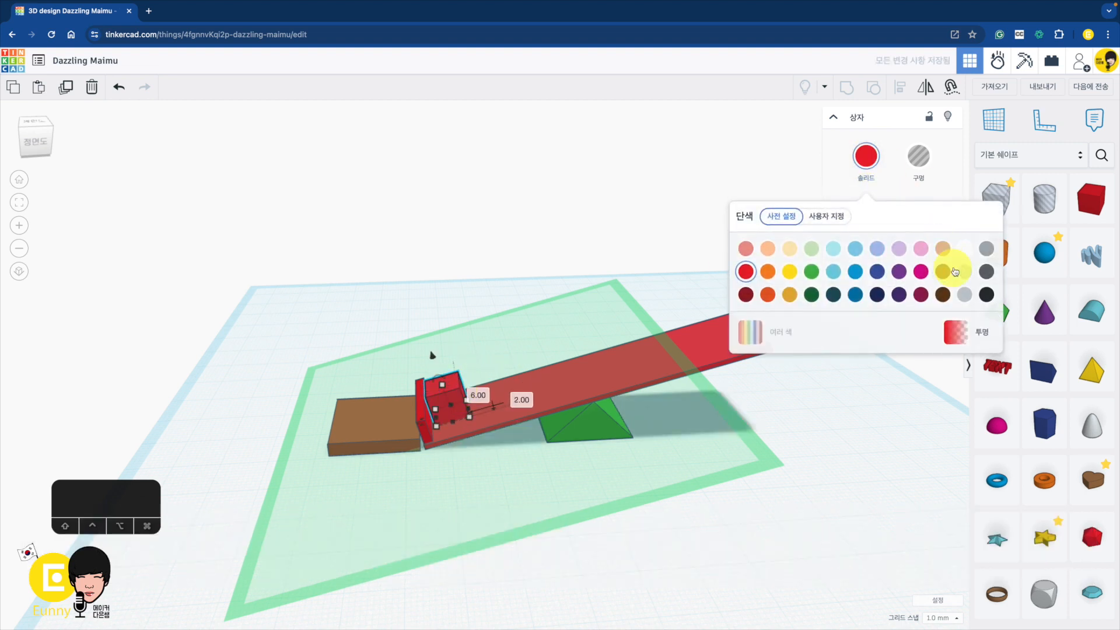
left_click(968, 250)
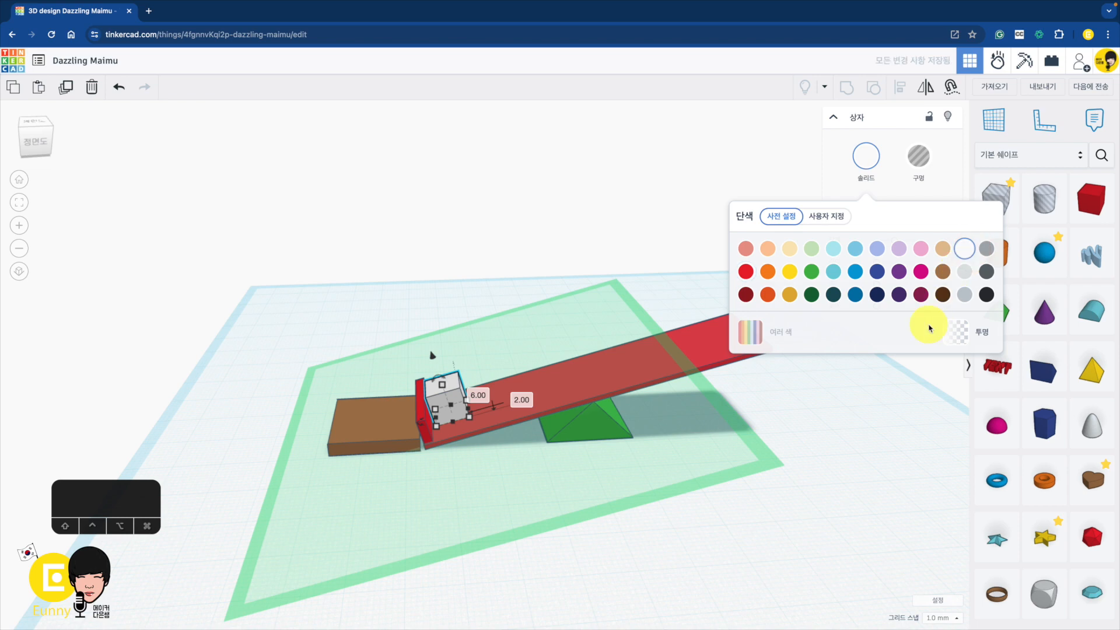
left_click(845, 373)
Step: Add a purple 40 mm cube raised in the air above the high end of the plank
right_click_drag(822, 416, 691, 343)
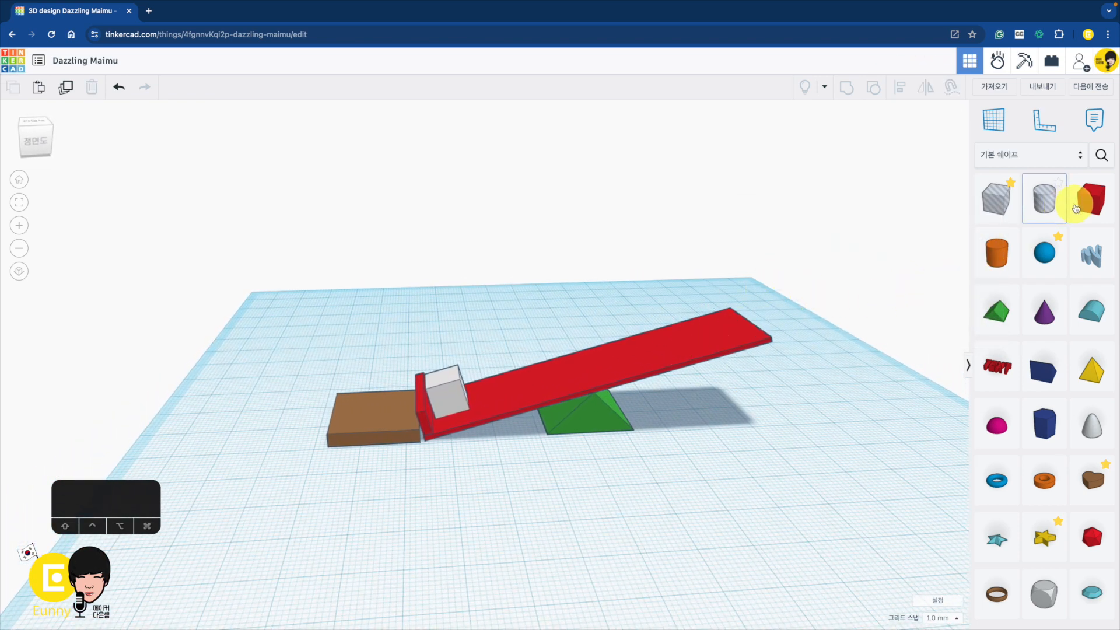
left_click_drag(1076, 209, 808, 445)
scroll(755, 422, "down", 3)
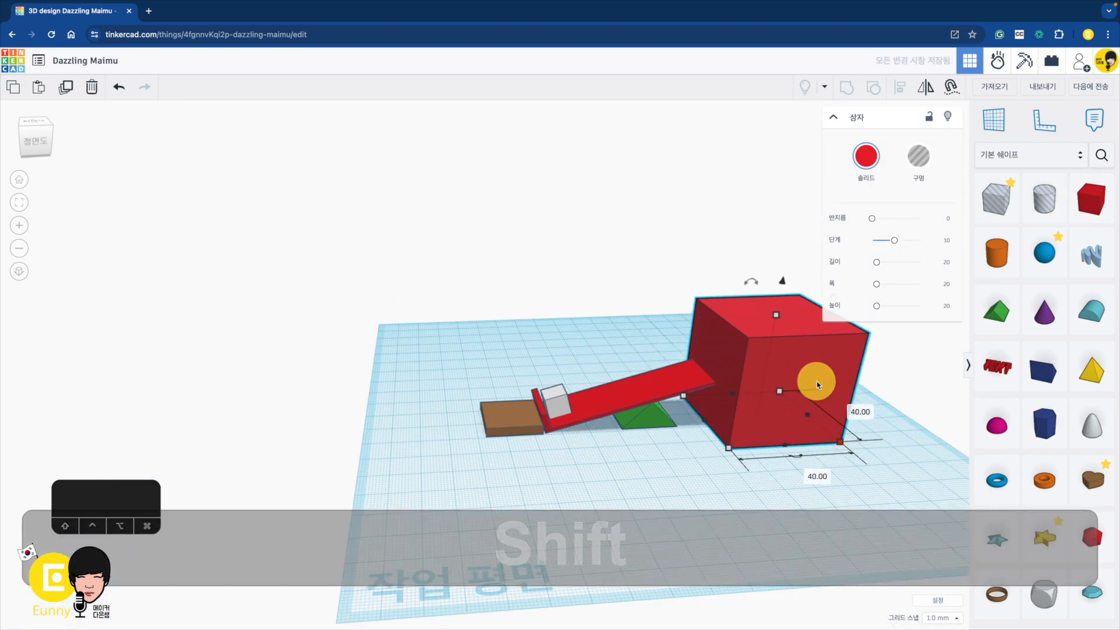
middle_click_drag(815, 380, 654, 426)
left_click_drag(612, 341, 599, 222)
right_click_drag(640, 456, 665, 495)
left_click_drag(654, 349, 603, 332)
left_click(875, 169)
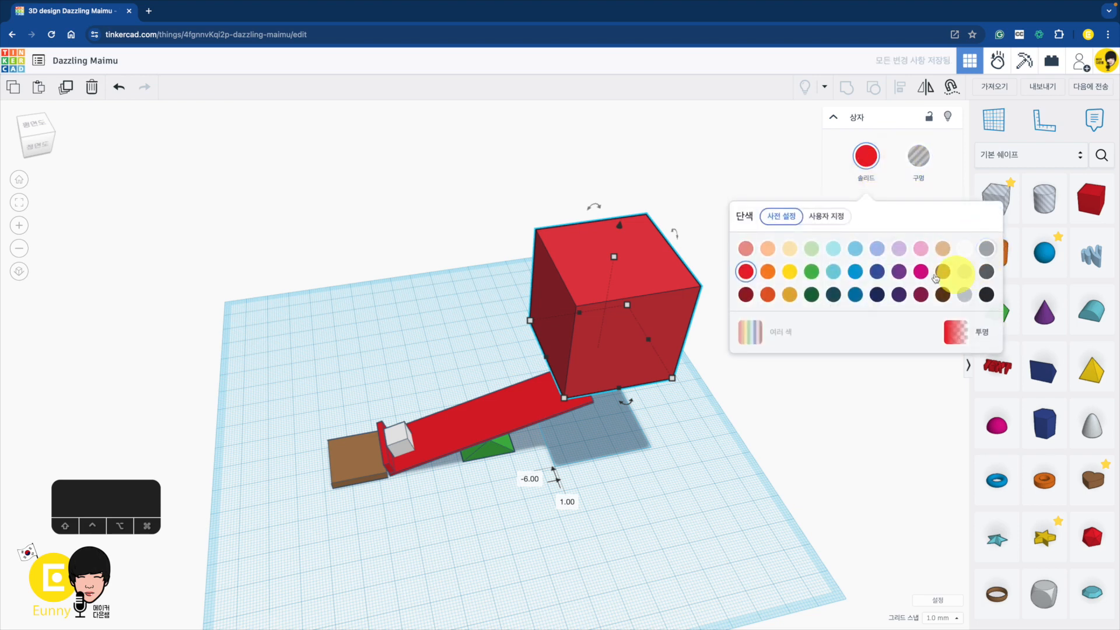
left_click(726, 467)
Step: Switch to the physics simulation workspace and make the green roof a static object
right_click_drag(725, 467, 710, 413)
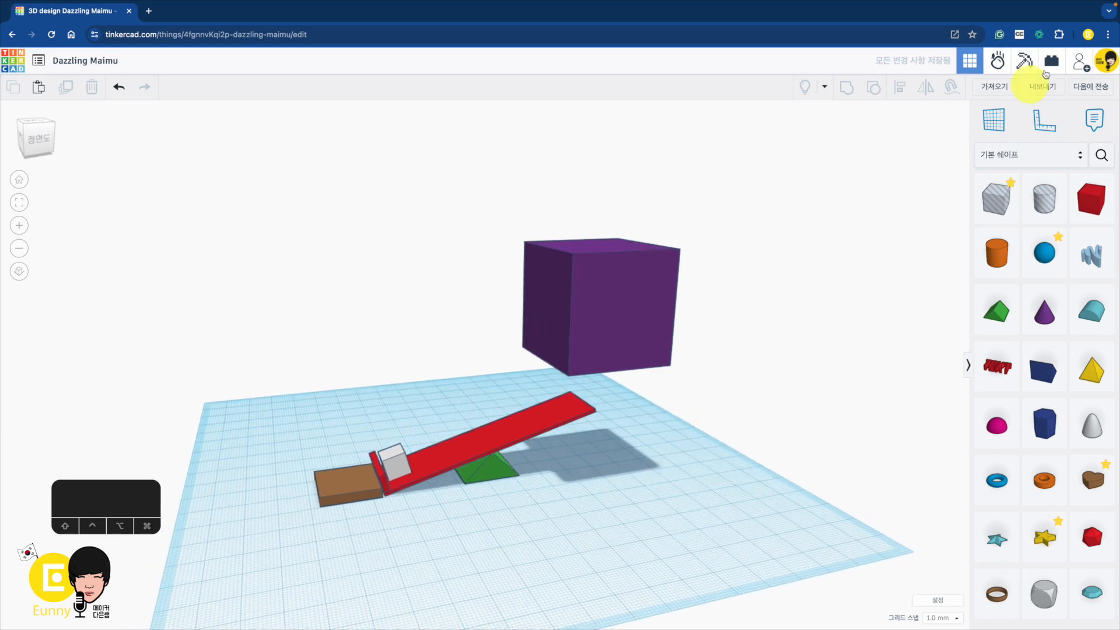
left_click(999, 70)
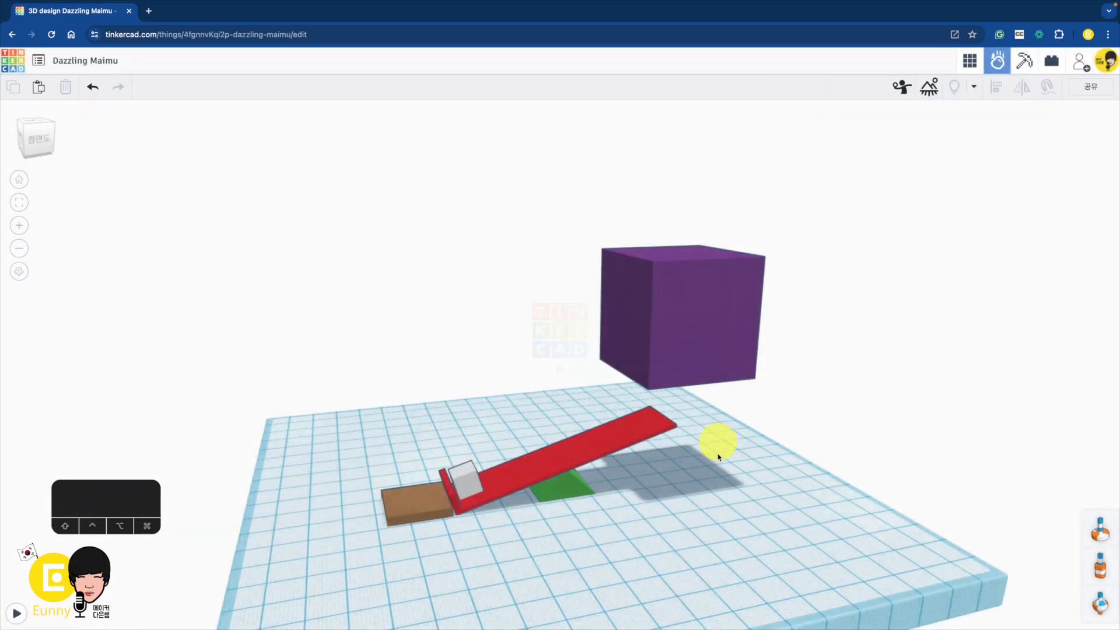
left_click(730, 481)
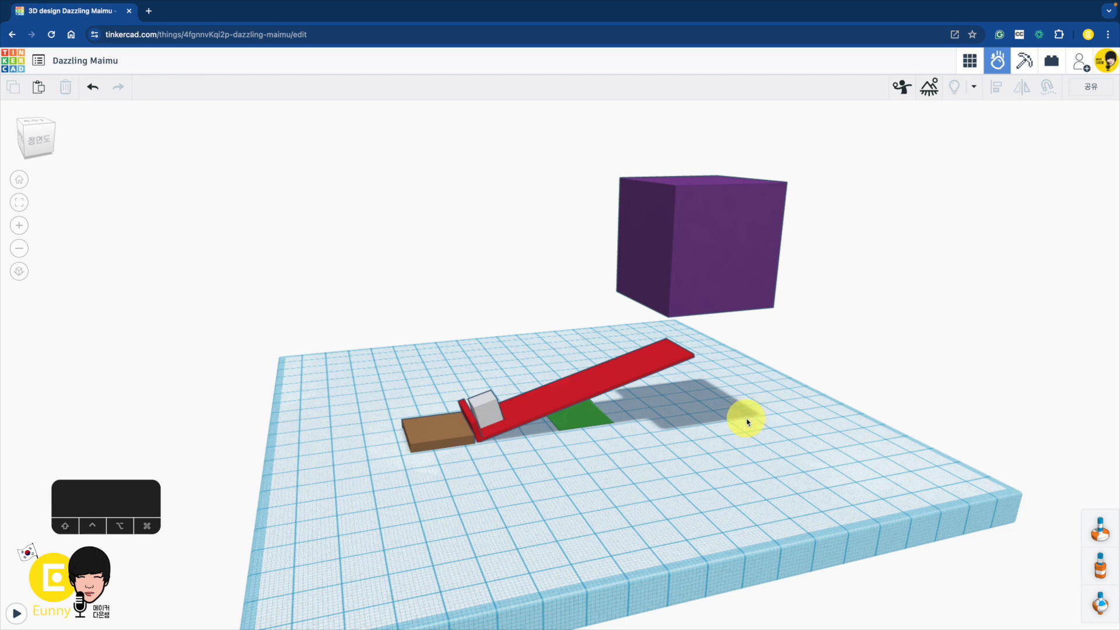
left_click(575, 421)
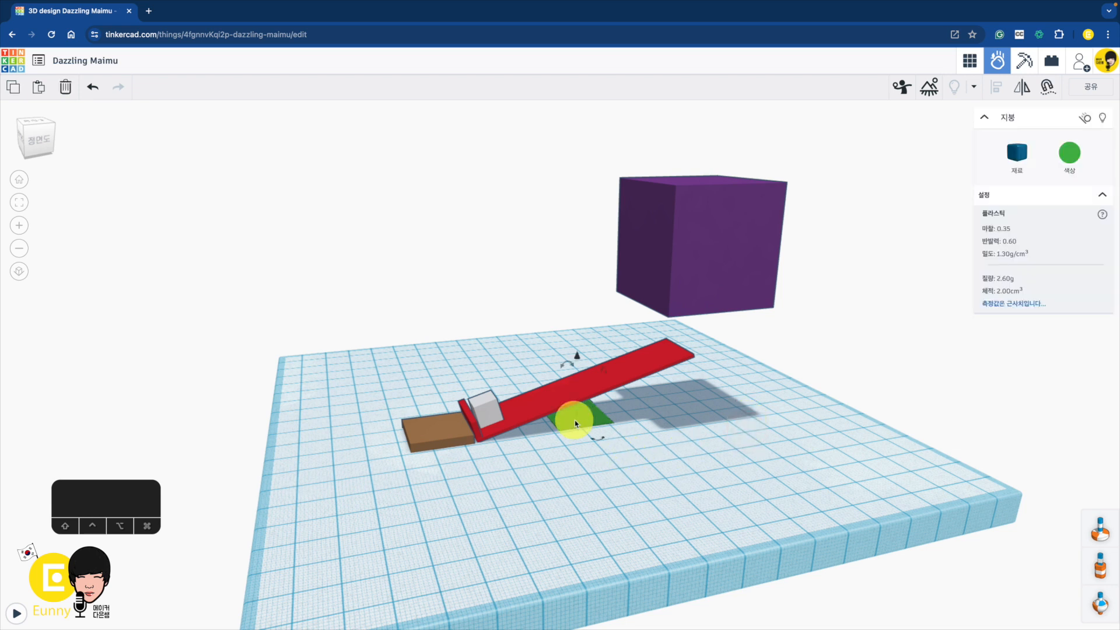
left_click(449, 427)
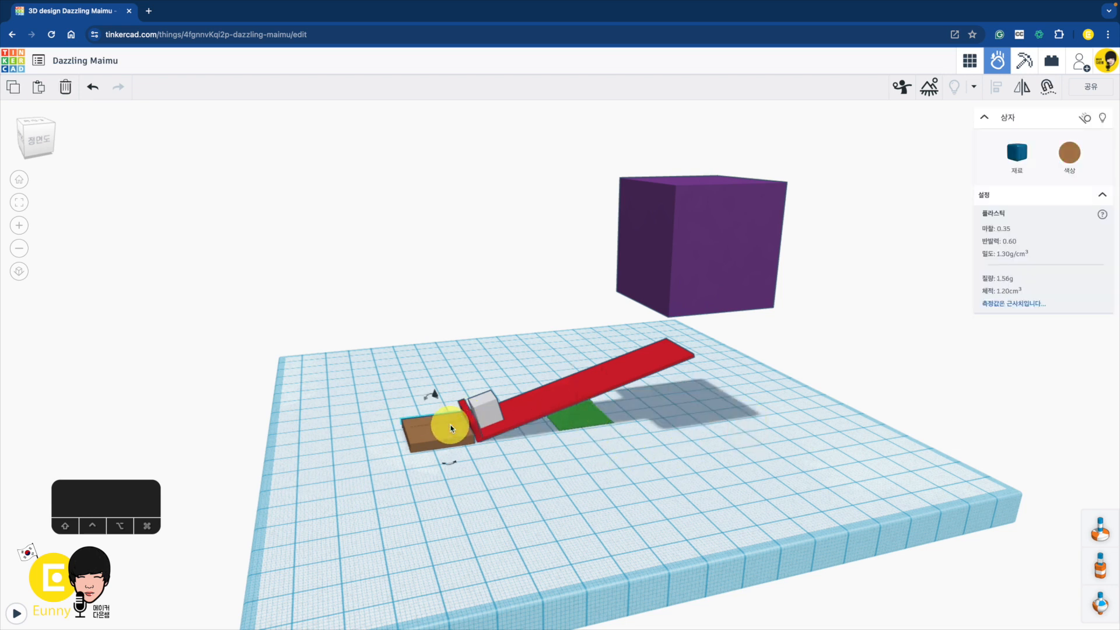
left_click(1086, 120)
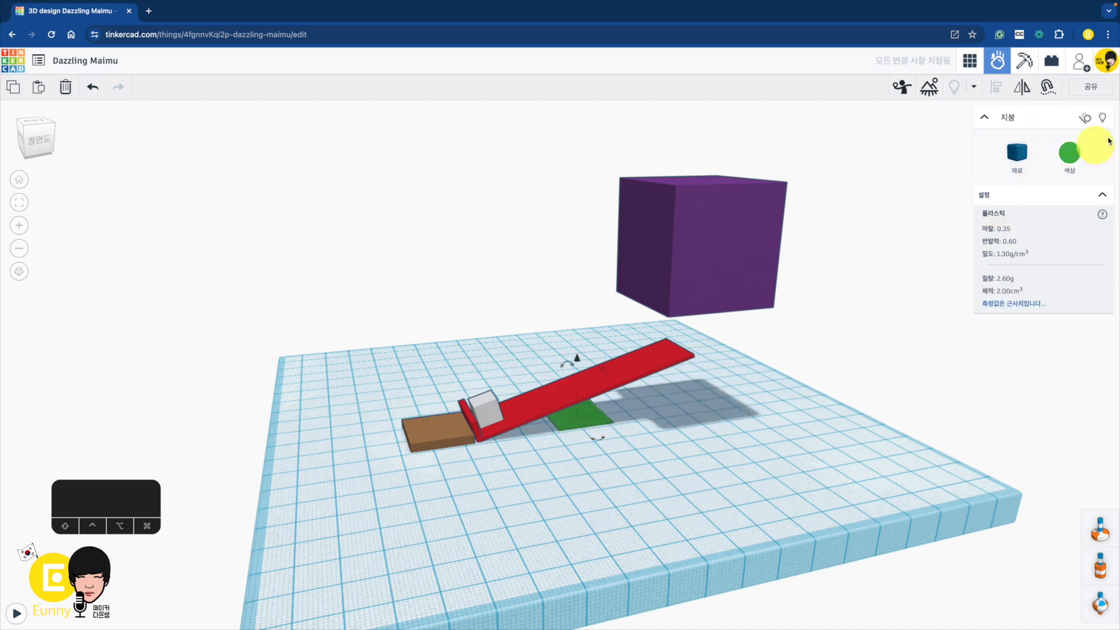
left_click(762, 445)
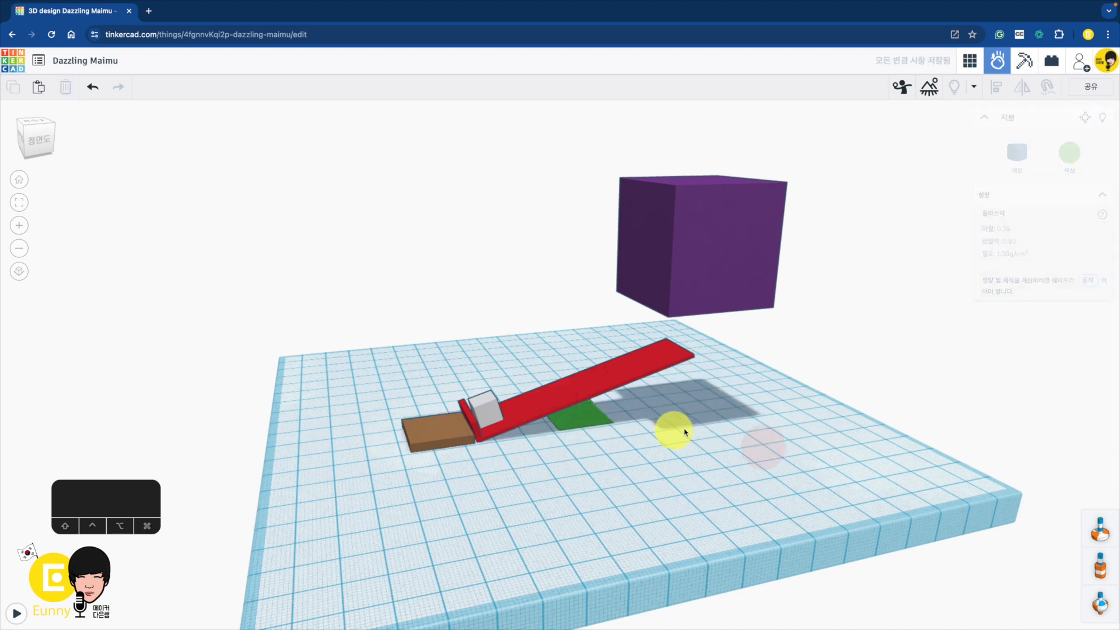
Step: Run the simulation of the purple cube dropping onto the plank, and pause it
middle_click_drag(769, 425, 728, 410)
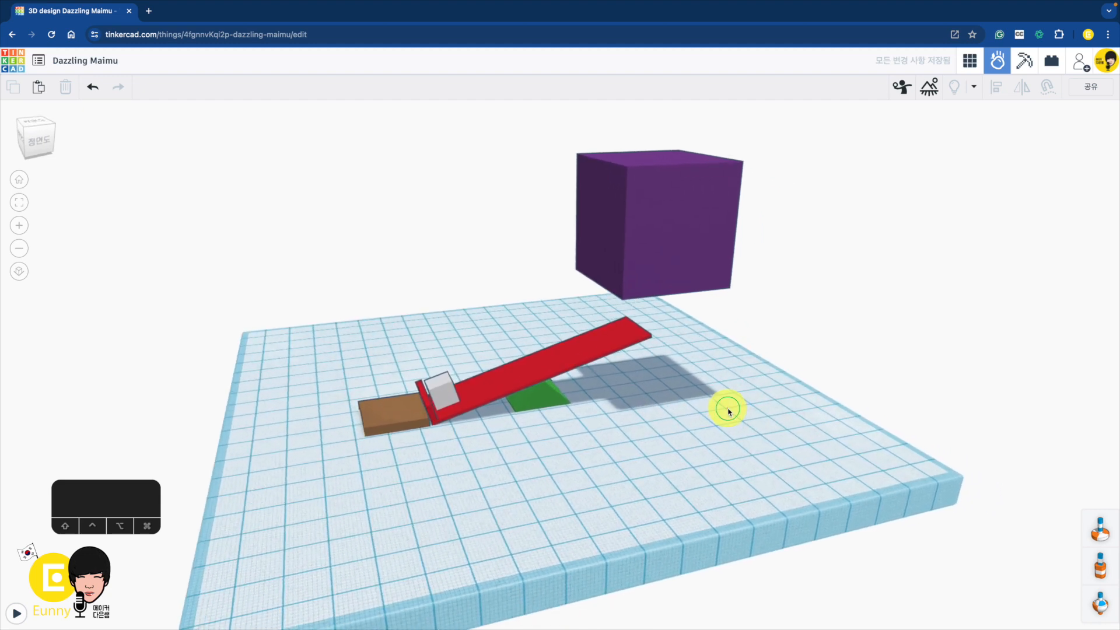
key("space")
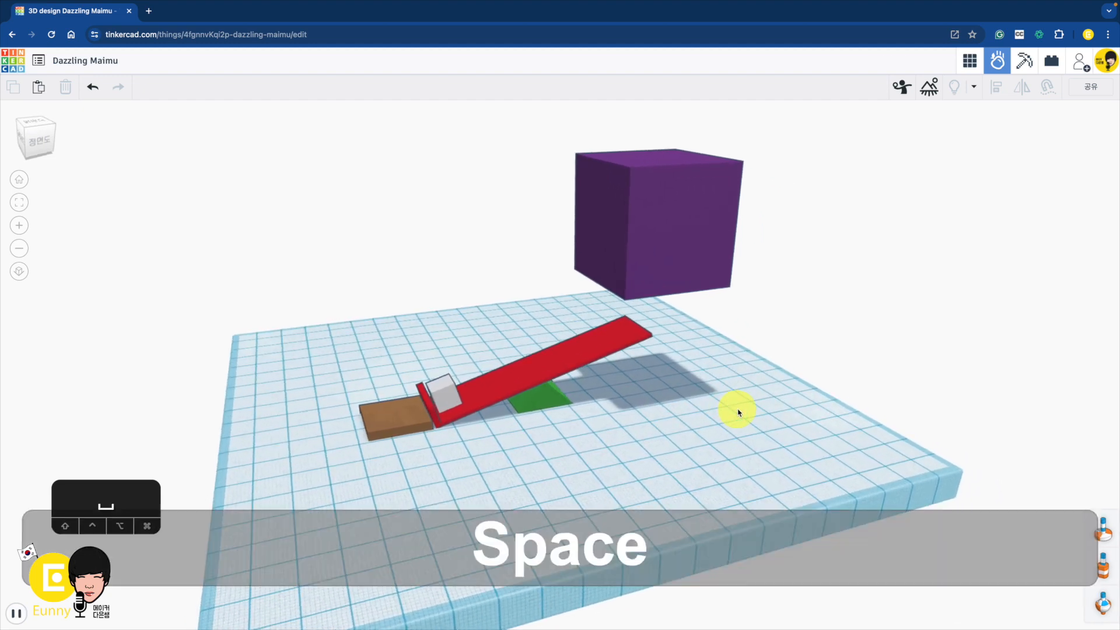
key("space")
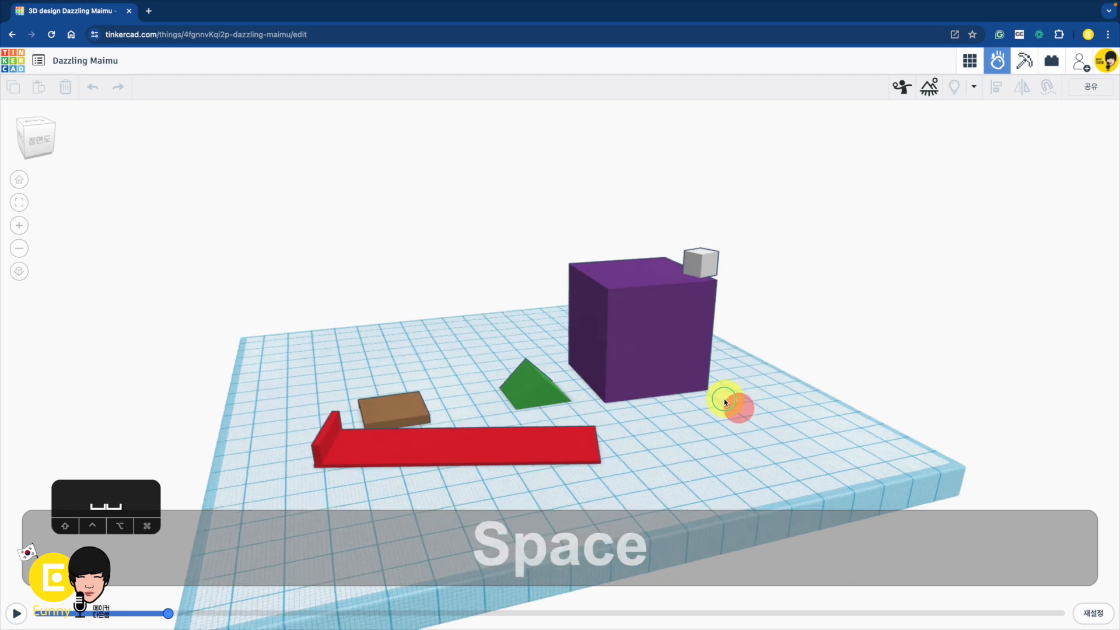
Step: Rewind the simulation to the white cube in mid-air, and return to the 3D editor
left_click_drag(164, 615, 89, 605)
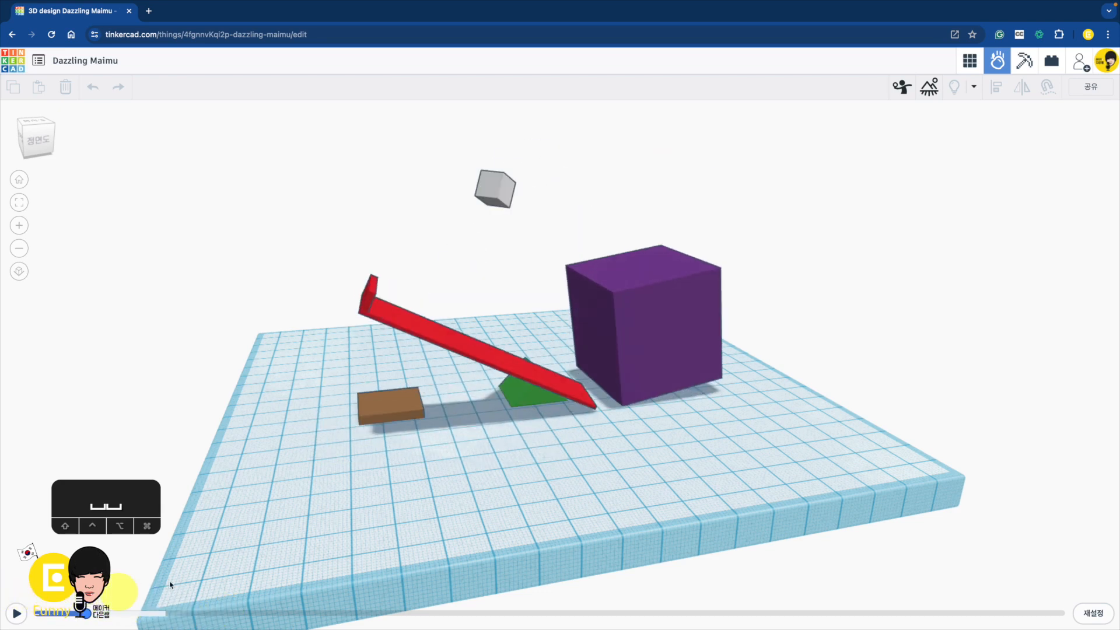
right_click_drag(525, 496, 442, 480)
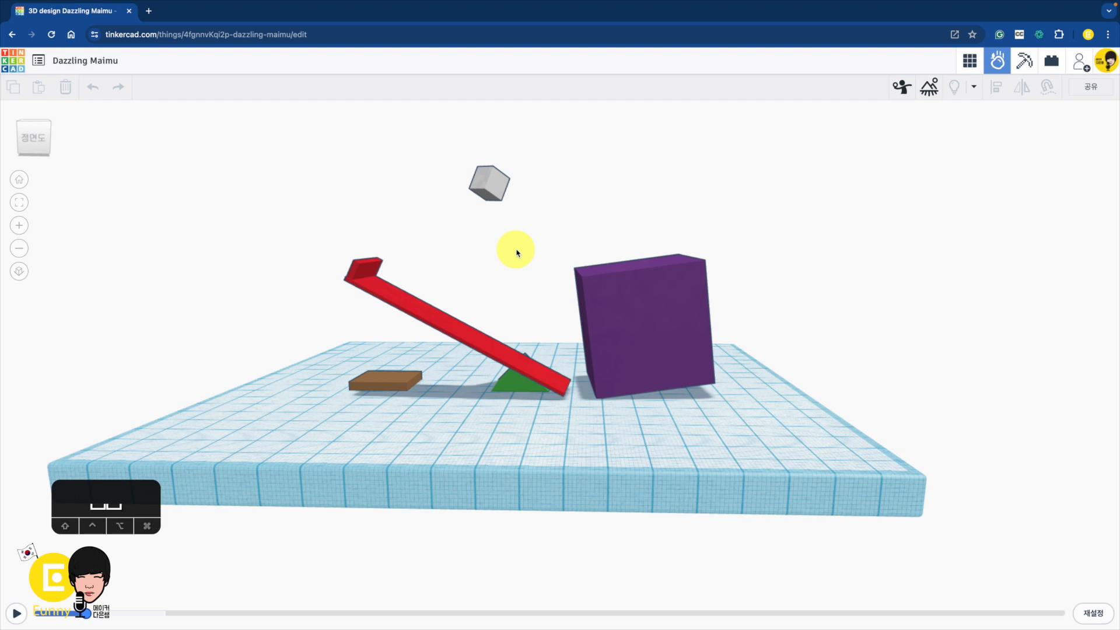
left_click(978, 63)
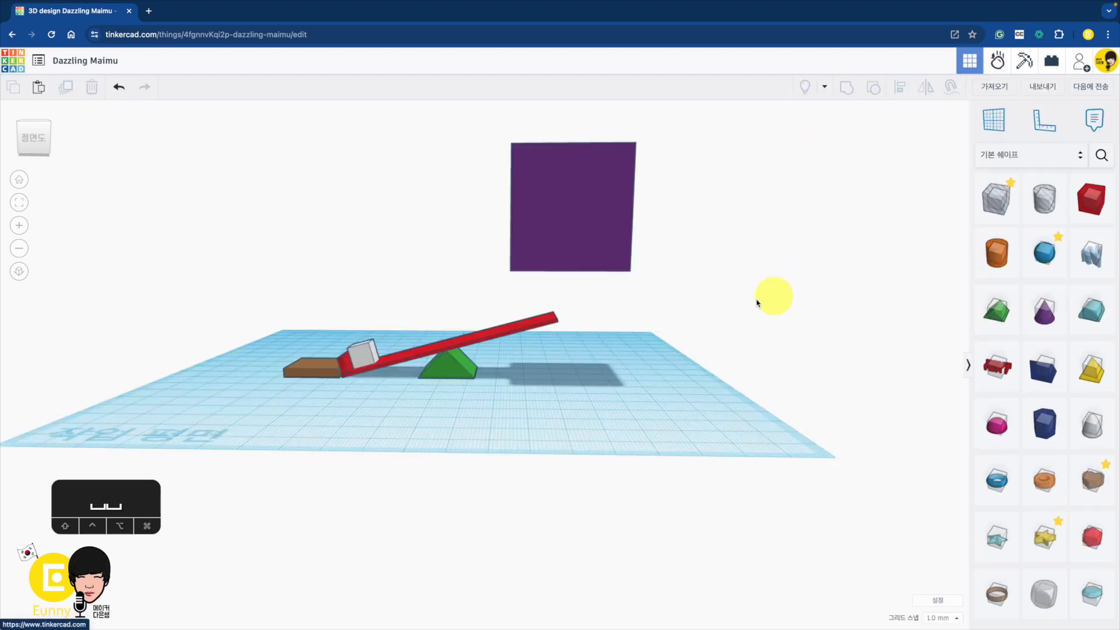